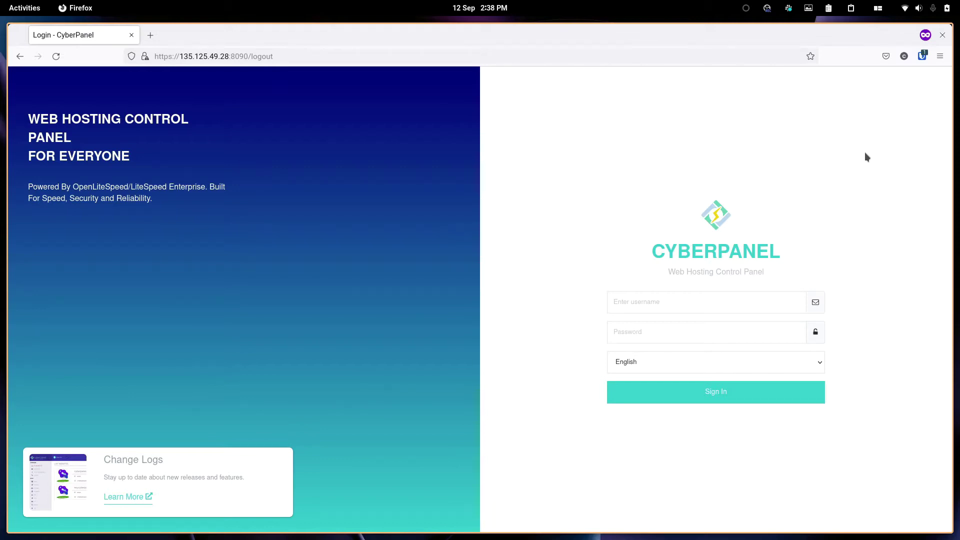
Autofill the saved admin login from Bitwarden and sign in to CyberPanel
{"action": "left_click", "coordinate": [922, 56]}
{"action": "left_click", "coordinate": [809, 110]}
{"action": "left_click", "coordinate": [656, 391]}
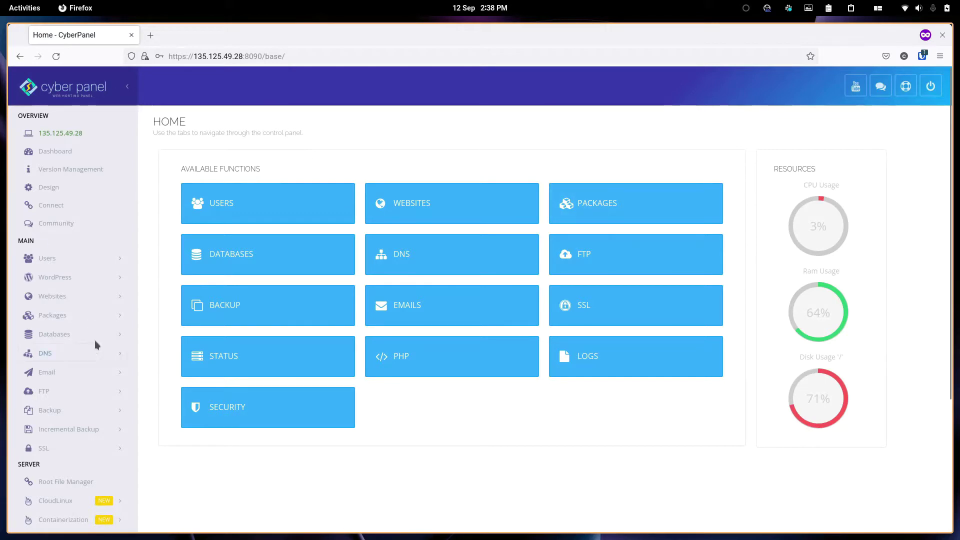
Open the USERS tile on the Home page to reach User Functions
{"action": "left_click", "coordinate": [113, 194]}
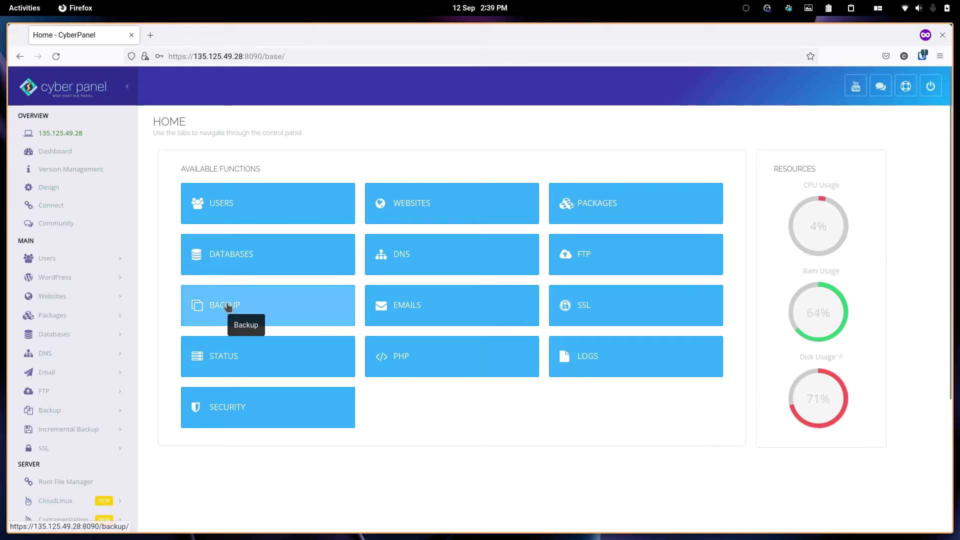
{"action": "left_click", "coordinate": [263, 202]}
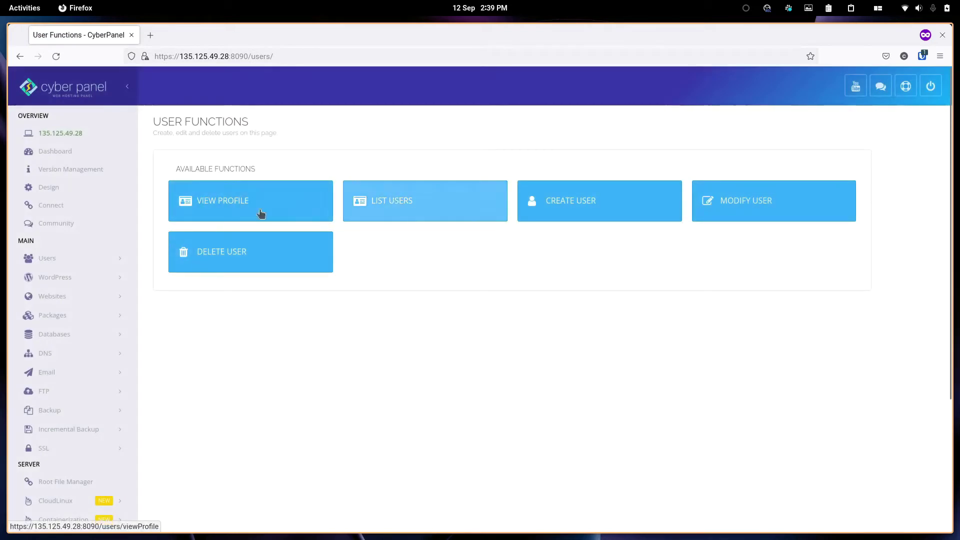
Preview the user list and the ACL choices on the Create User form
{"action": "left_click", "coordinate": [425, 203]}
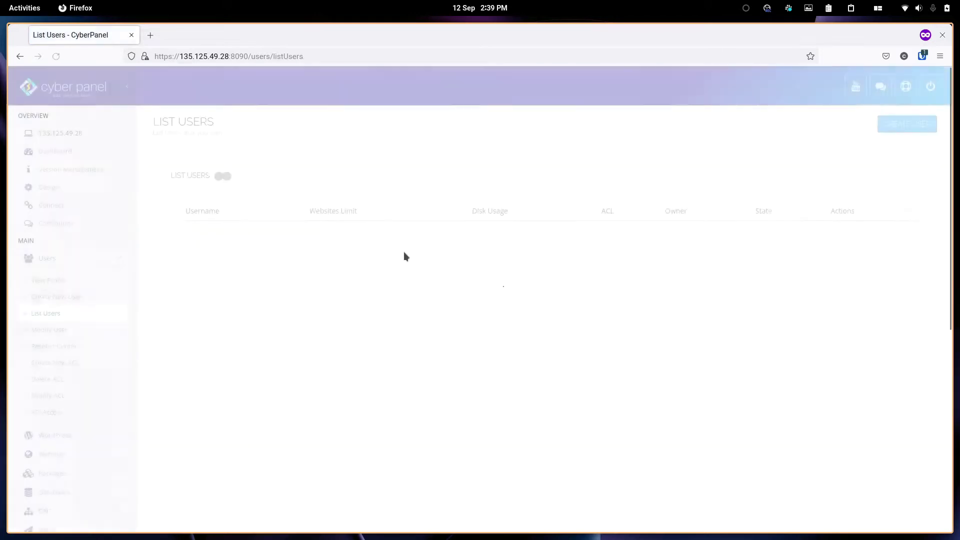
{"action": "key", "text": "alt+Left"}
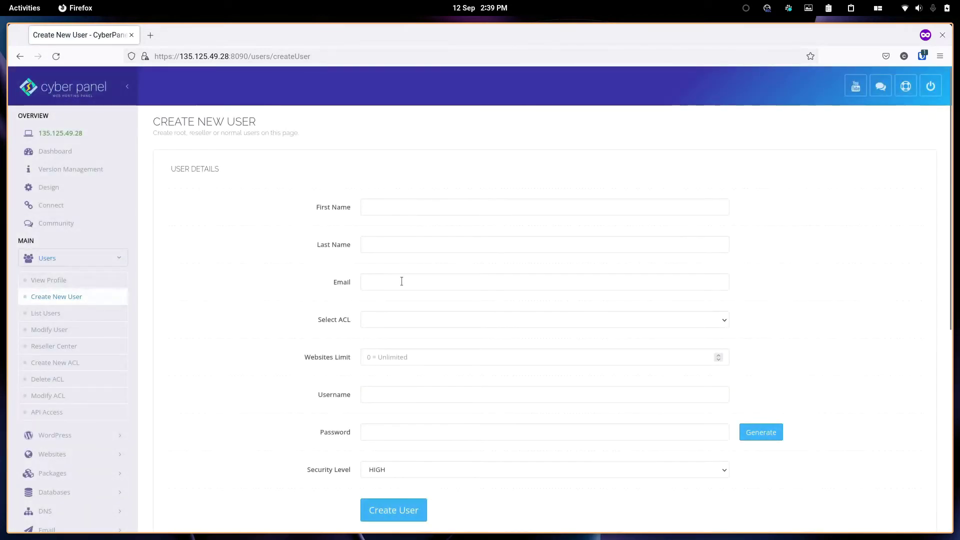
{"action": "left_click", "coordinate": [383, 320]}
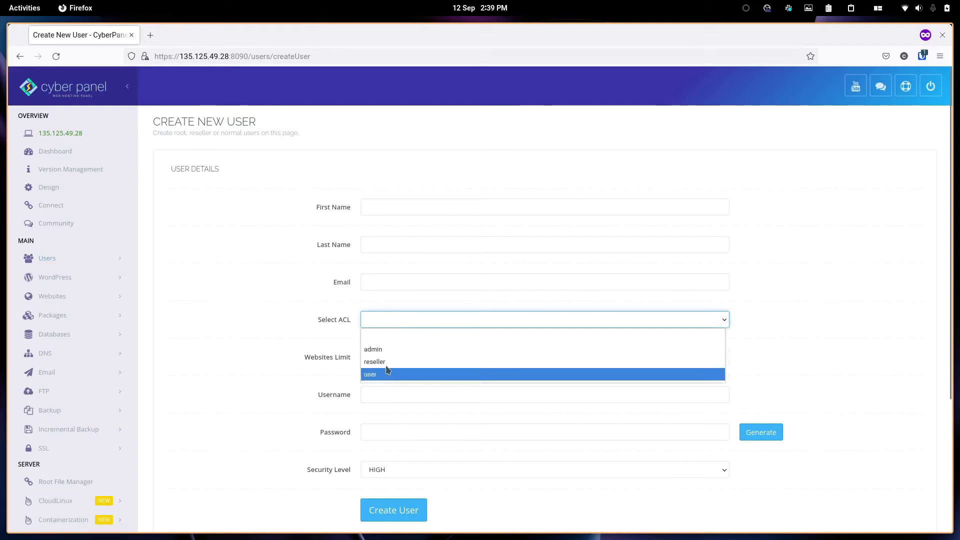
{"action": "left_click", "coordinate": [211, 342]}
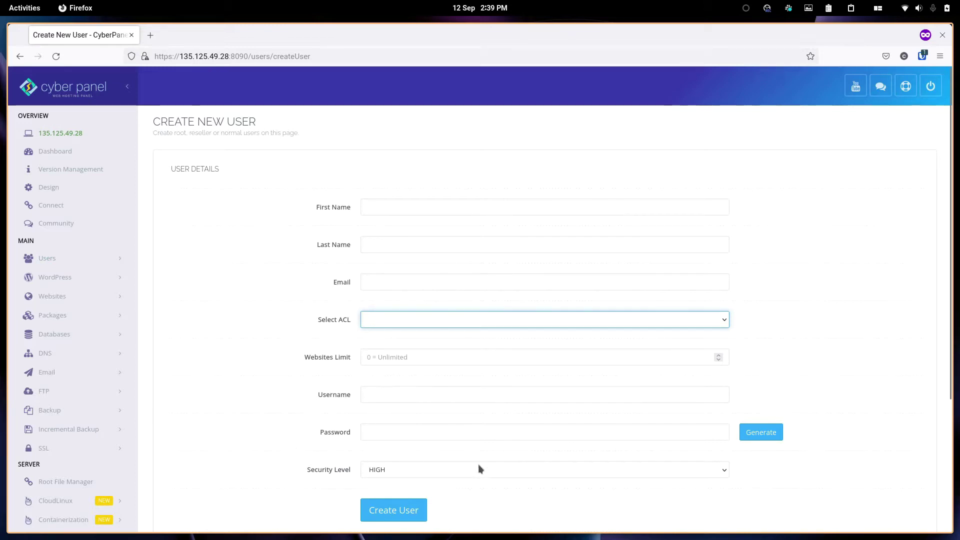
{"action": "key", "text": "alt+Left"}
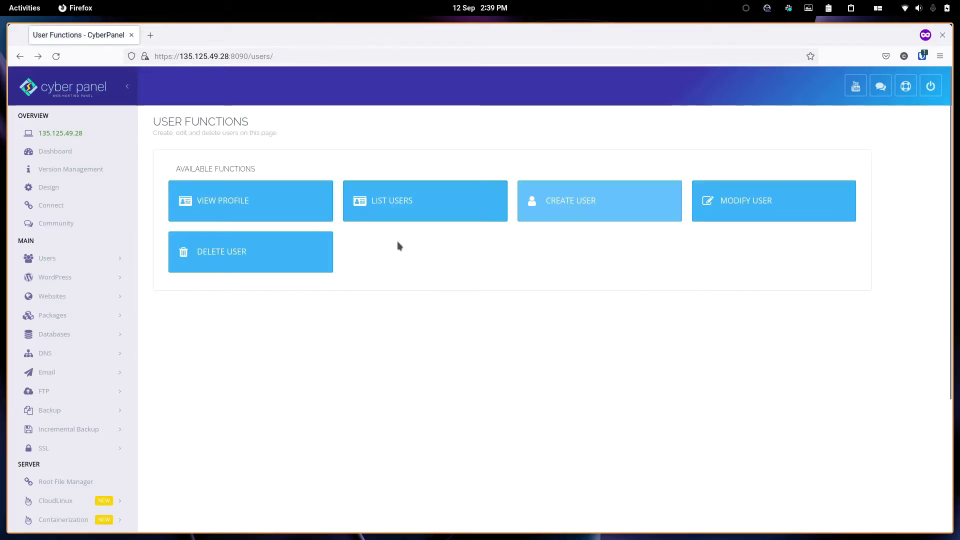
Load the admin account in Modify User, then go back to the home dashboard
{"action": "left_click", "coordinate": [720, 206]}
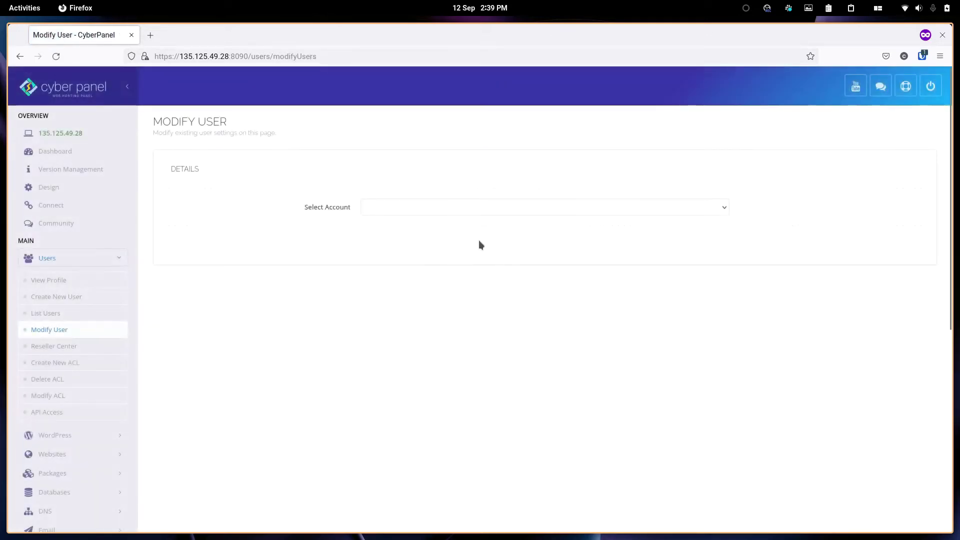
{"action": "left_click", "coordinate": [447, 205]}
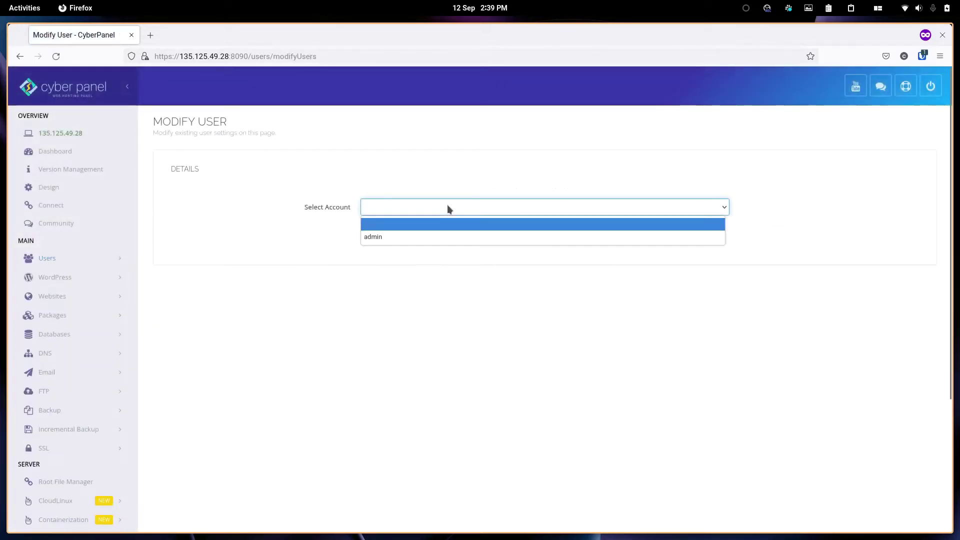
{"action": "left_click", "coordinate": [390, 237]}
{"action": "key", "text": "alt+Left"}
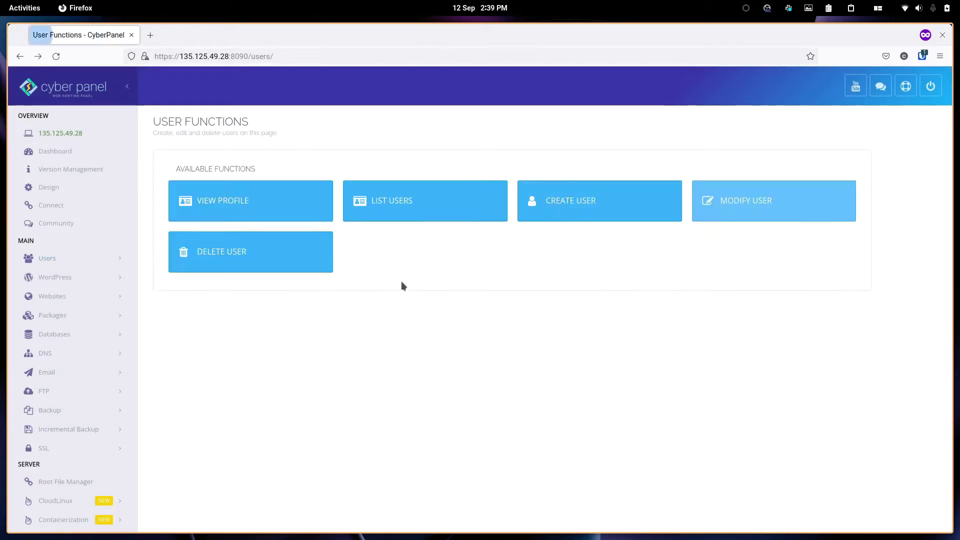
{"action": "key", "text": "alt+Left"}
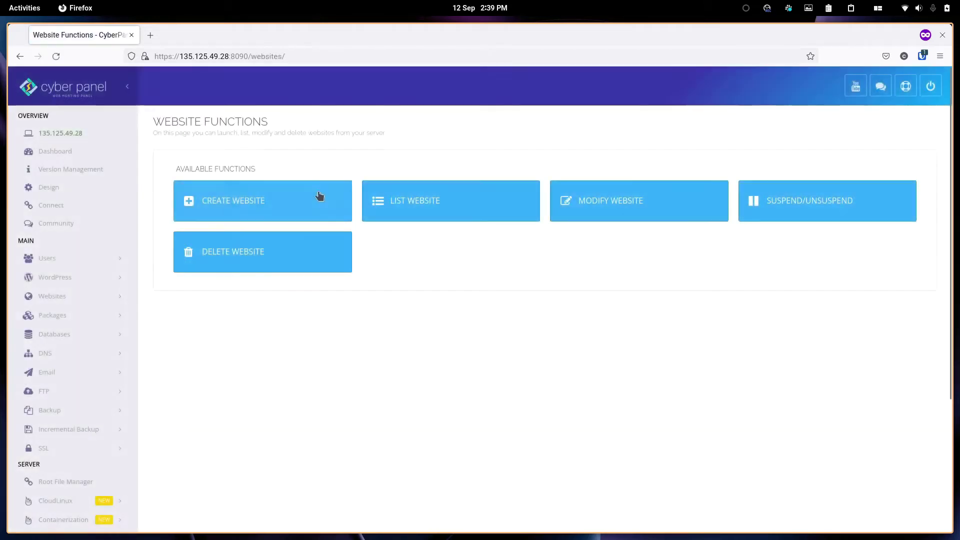
List the hosted websites and glance at the live Bros.ki WordPress site in its tab
{"action": "left_click", "coordinate": [388, 206]}
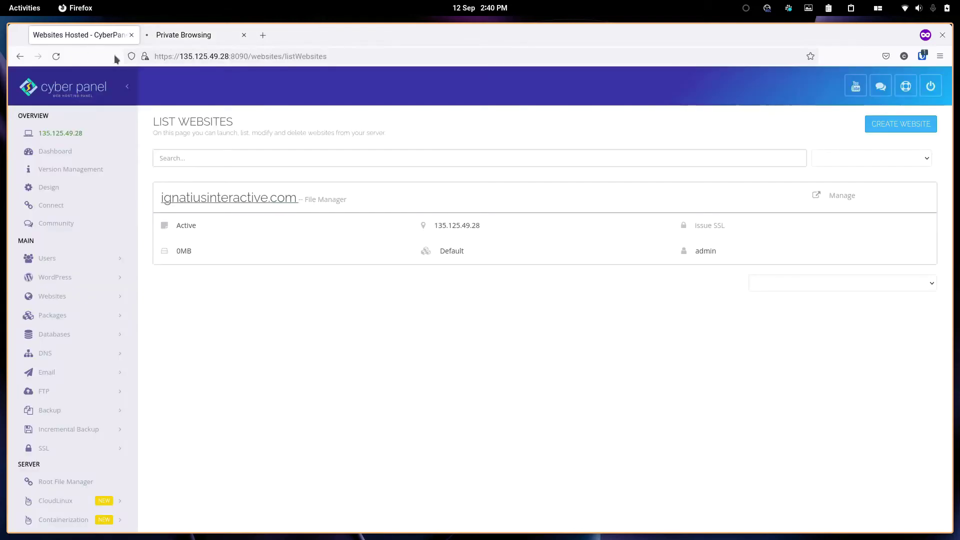
{"action": "left_click", "coordinate": [186, 33]}
{"action": "scroll", "coordinate": [257, 308], "scroll_direction": "down", "scroll_amount": 3}
{"action": "scroll", "coordinate": [266, 303], "scroll_direction": "up", "scroll_amount": 3}
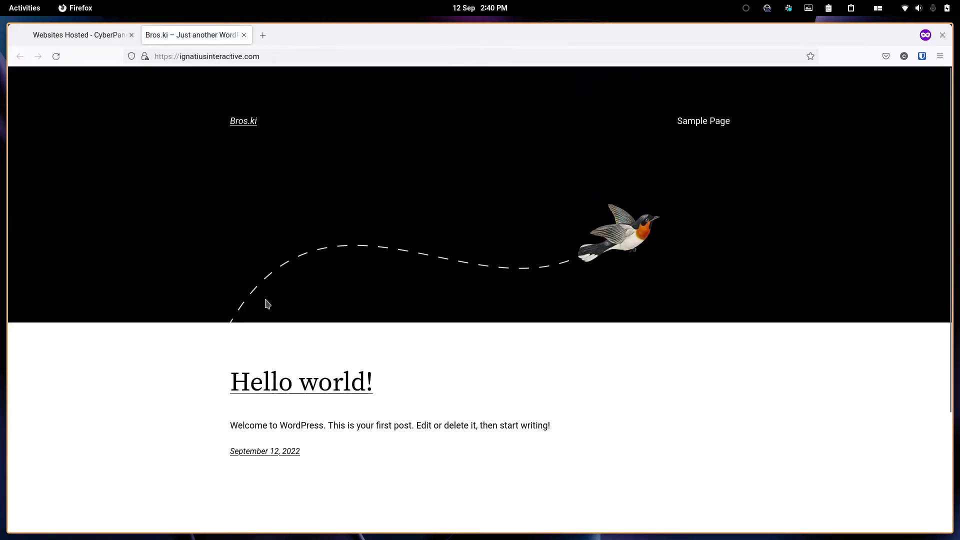
{"action": "scroll", "coordinate": [382, 270], "scroll_direction": "down", "scroll_amount": 3}
{"action": "scroll", "coordinate": [388, 267], "scroll_direction": "up", "scroll_amount": 3}
{"action": "left_click", "coordinate": [92, 35]}
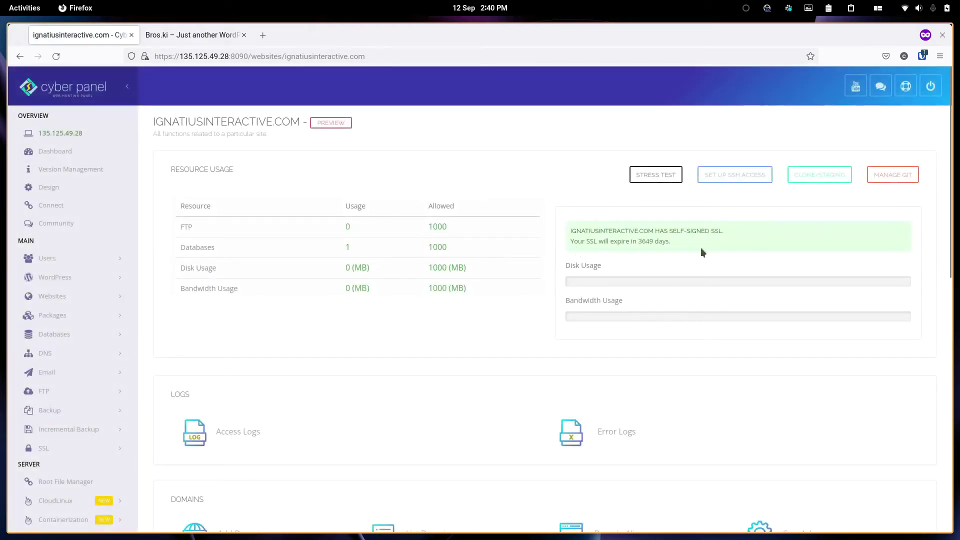
Review ignatiusinteractive.com's self-signed SSL notice, Logs, Domains, Configurations and Files, then enter File Manager
{"action": "left_click_drag", "start_coordinate": [567, 230], "coordinate": [674, 240]}
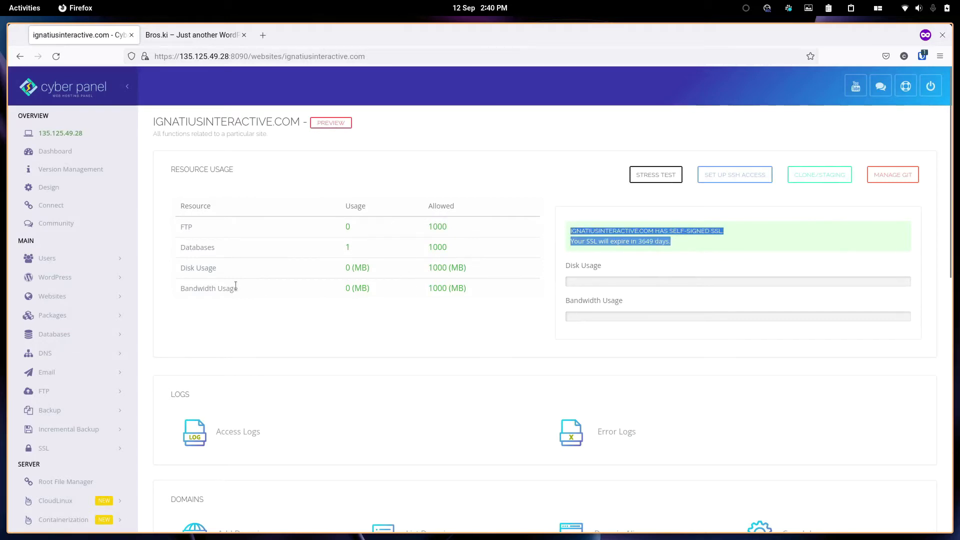
{"action": "scroll", "coordinate": [447, 295], "scroll_direction": "down", "scroll_amount": 3}
{"action": "scroll", "coordinate": [653, 331], "scroll_direction": "down", "scroll_amount": 8}
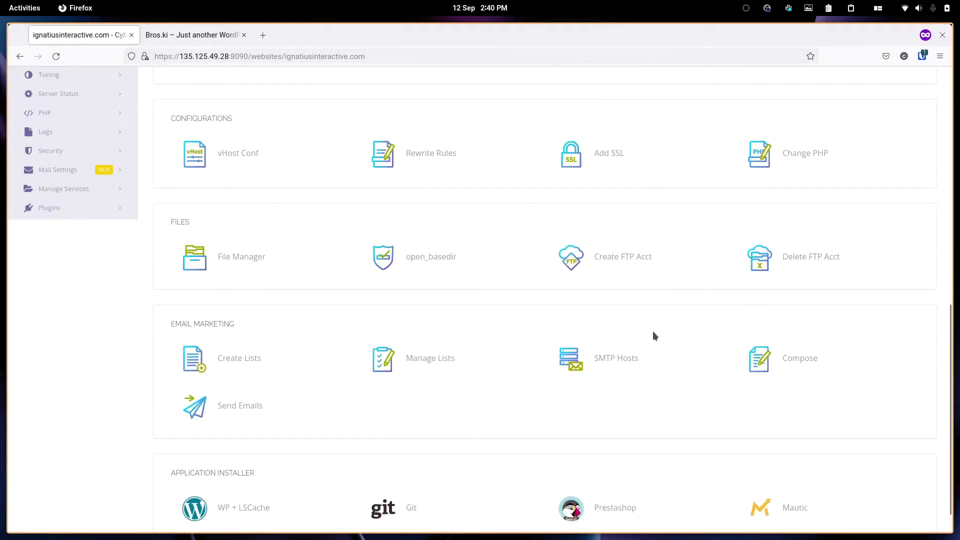
{"action": "scroll", "coordinate": [470, 382], "scroll_direction": "up", "scroll_amount": 6}
{"action": "scroll", "coordinate": [467, 378], "scroll_direction": "up", "scroll_amount": 5}
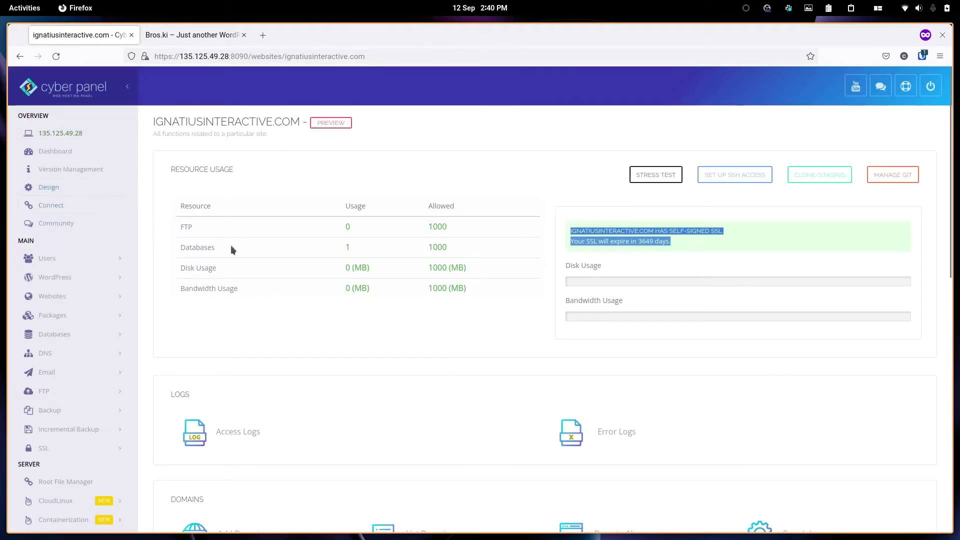
{"action": "scroll", "coordinate": [230, 245], "scroll_direction": "down", "scroll_amount": 6}
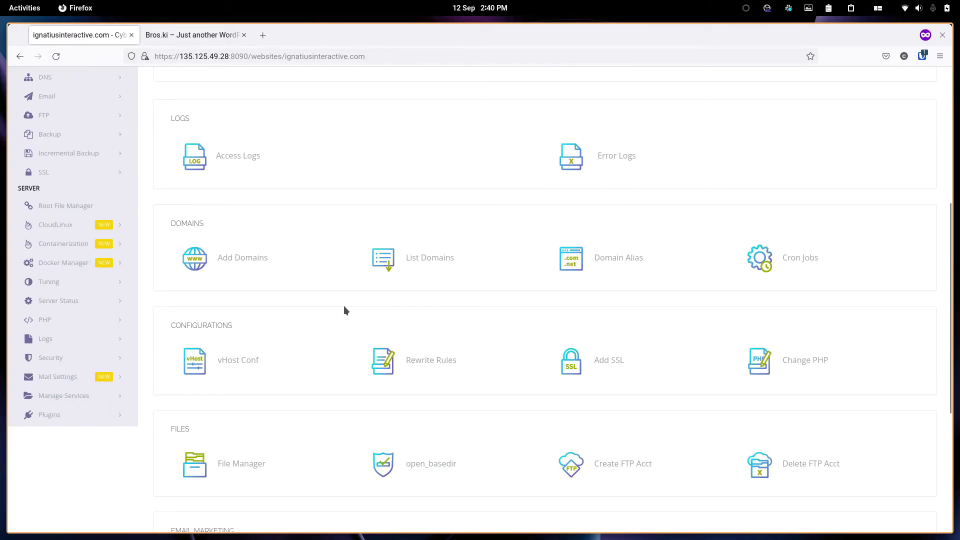
{"action": "scroll", "coordinate": [377, 324], "scroll_direction": "down", "scroll_amount": 5}
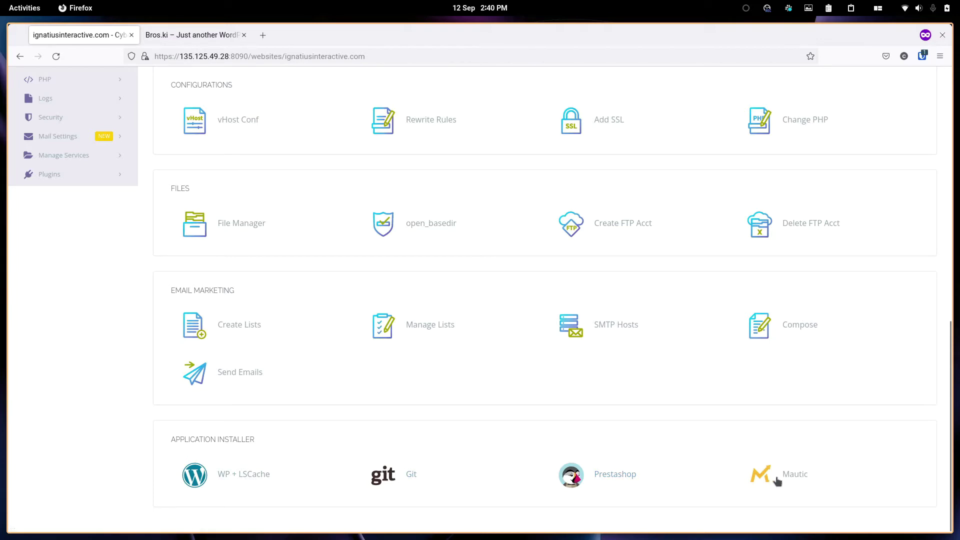
{"action": "scroll", "coordinate": [765, 451], "scroll_direction": "up", "scroll_amount": 3}
{"action": "scroll", "coordinate": [257, 310], "scroll_direction": "up", "scroll_amount": 3}
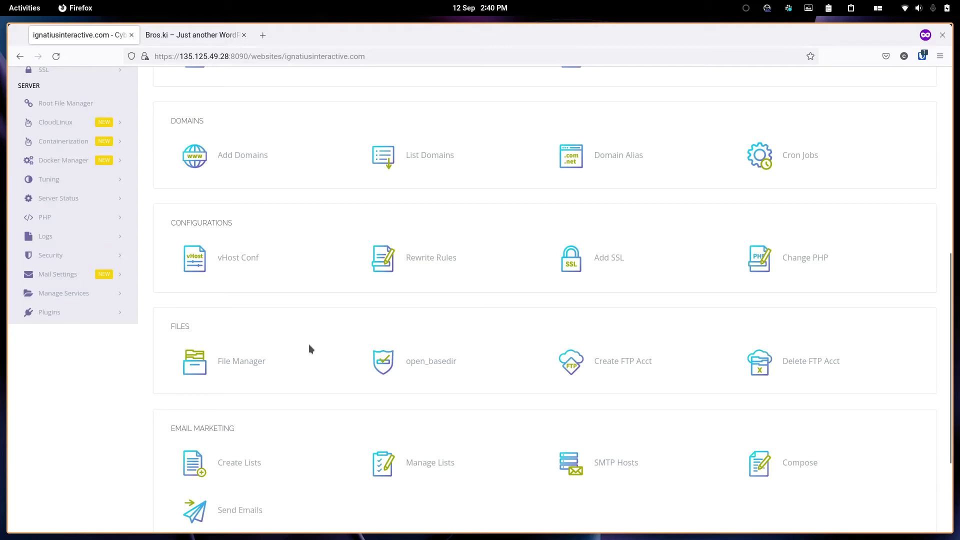
{"action": "left_click", "coordinate": [233, 365]}
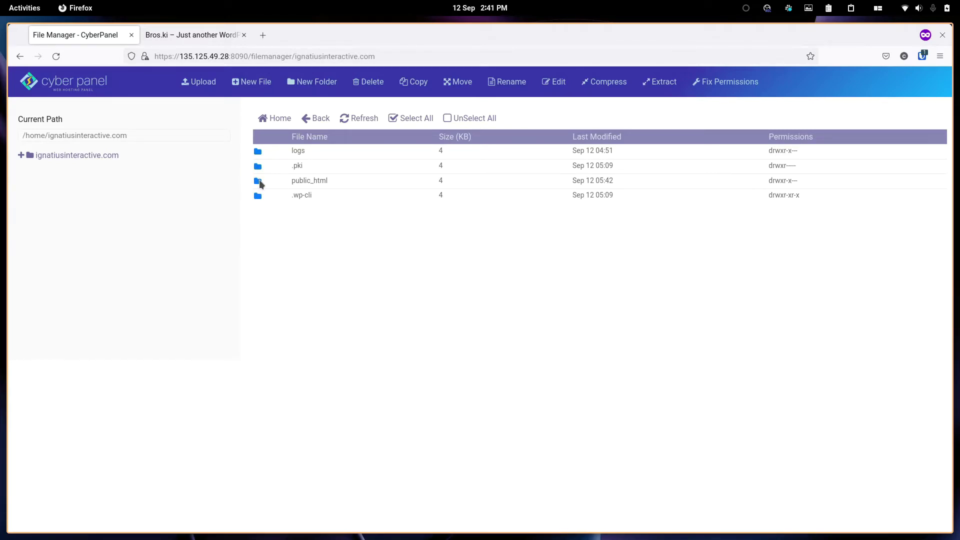
Browse the WordPress files in public_html, then go back to the site's management page
{"action": "double_click", "coordinate": [260, 185]}
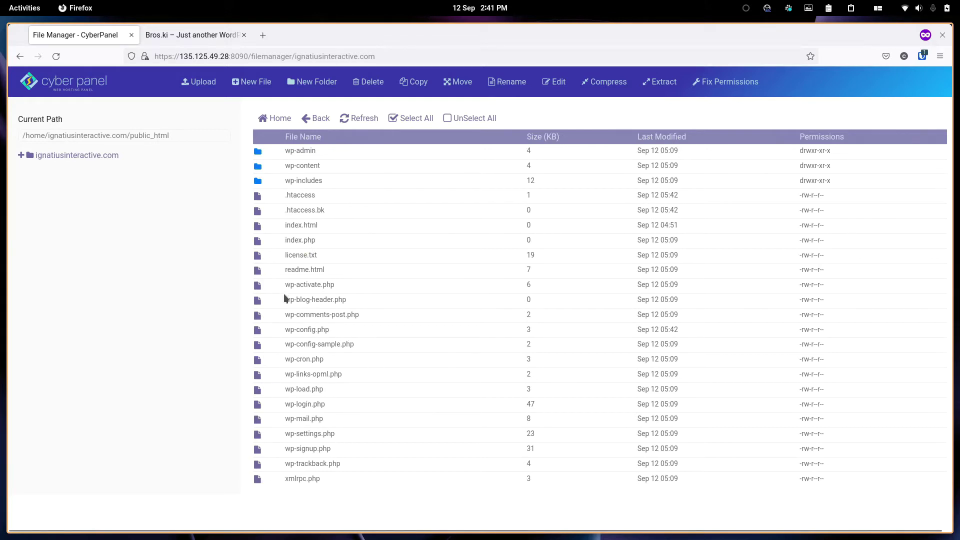
{"action": "key", "text": "alt+Left"}
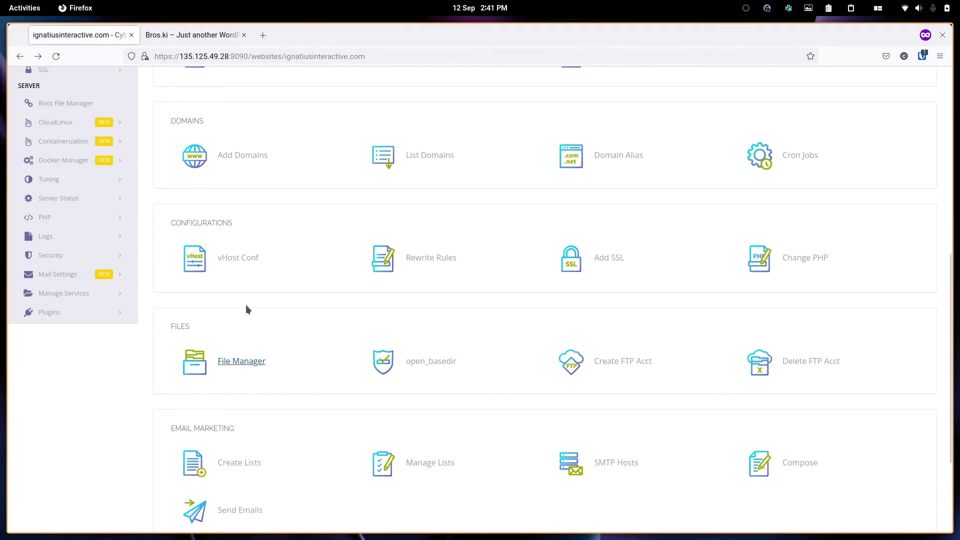
Go back to Website Functions, then open Databases > List Databases and its domain selector
{"action": "key", "text": "alt+Left"}
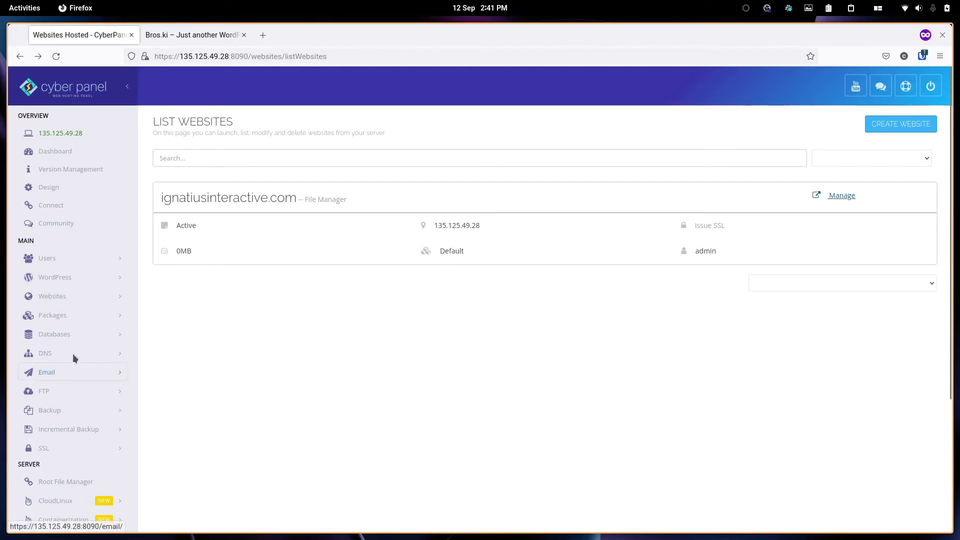
{"action": "key", "text": "alt+Left"}
{"action": "key", "text": "alt+Left"}
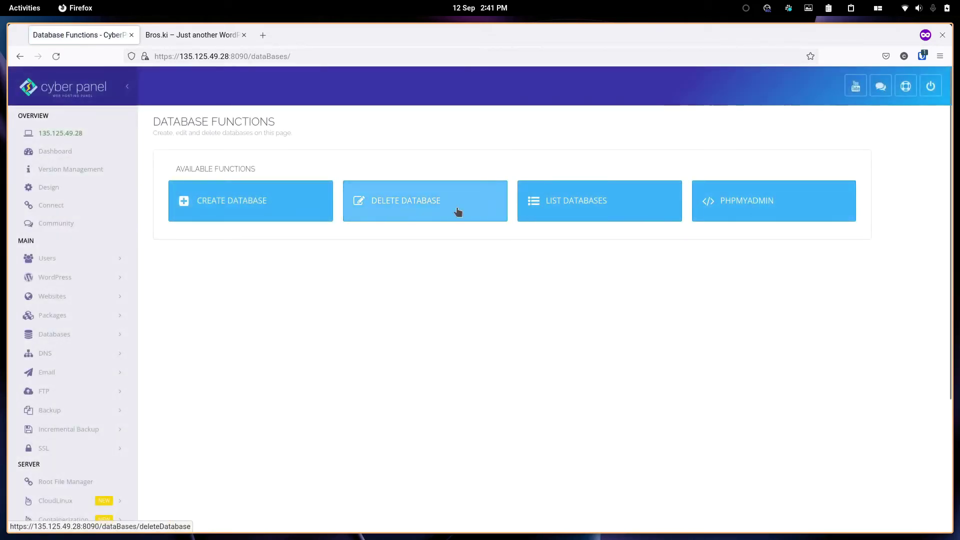
{"action": "left_click", "coordinate": [565, 211]}
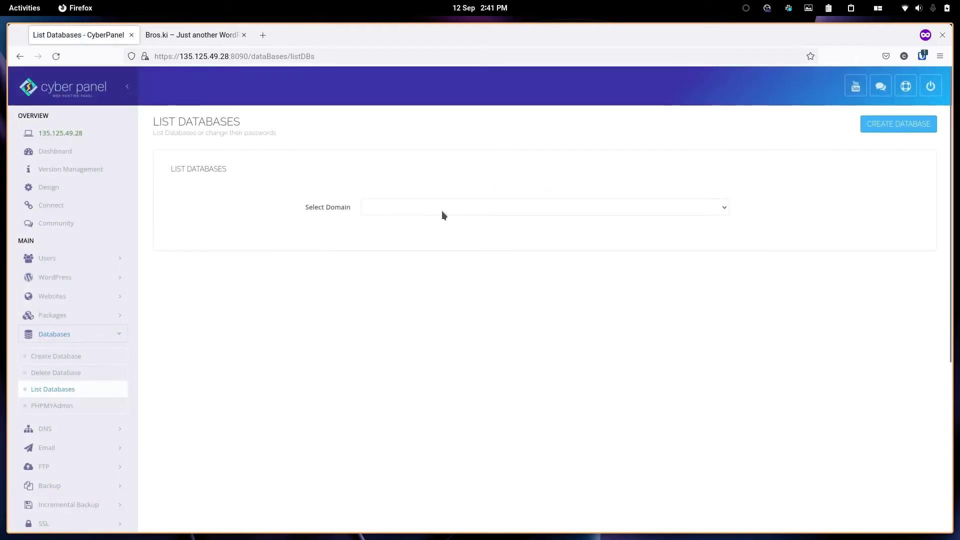
{"action": "left_click", "coordinate": [442, 211]}
List ignatiusinteractive.com's database and note its name before returning to database functions
{"action": "left_click", "coordinate": [396, 236]}
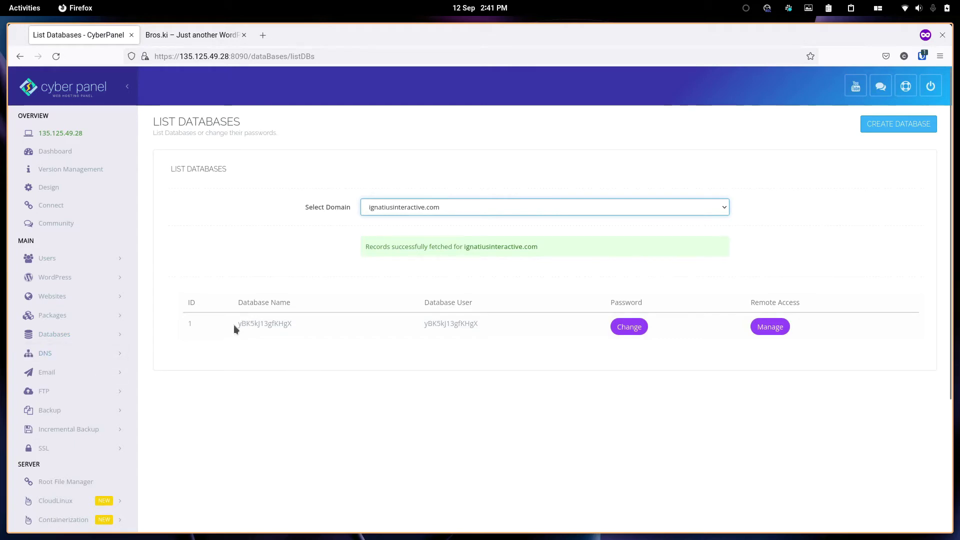
{"action": "left_click_drag", "start_coordinate": [238, 323], "coordinate": [299, 325]}
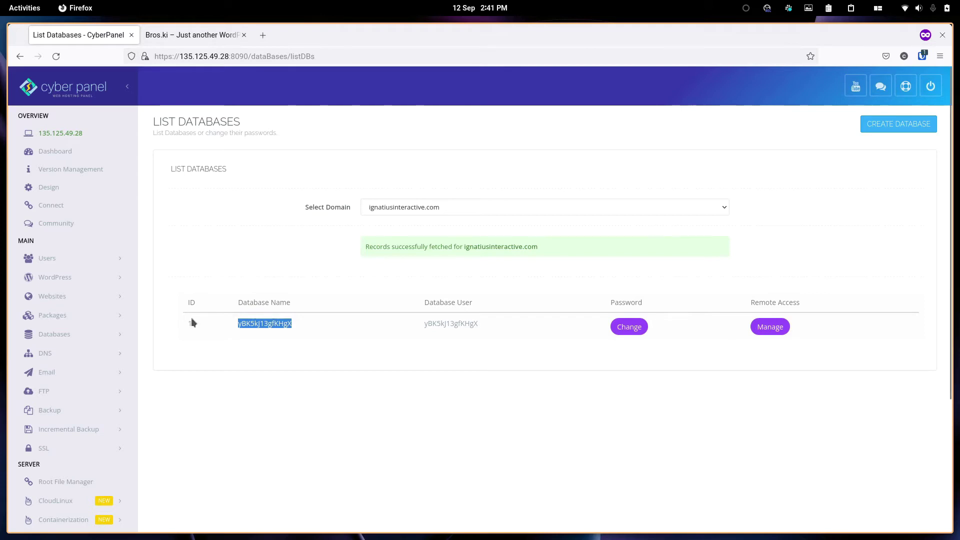
{"action": "key", "text": "alt+Left"}
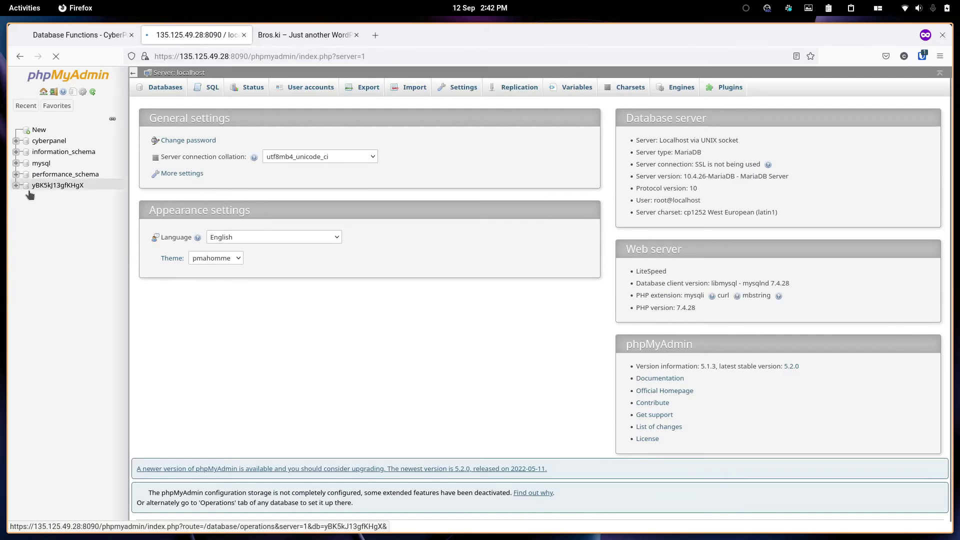
Expand the site database's wp_ tables in phpMyAdmin, close the extra tabs and return Home
{"action": "left_click", "coordinate": [16, 186]}
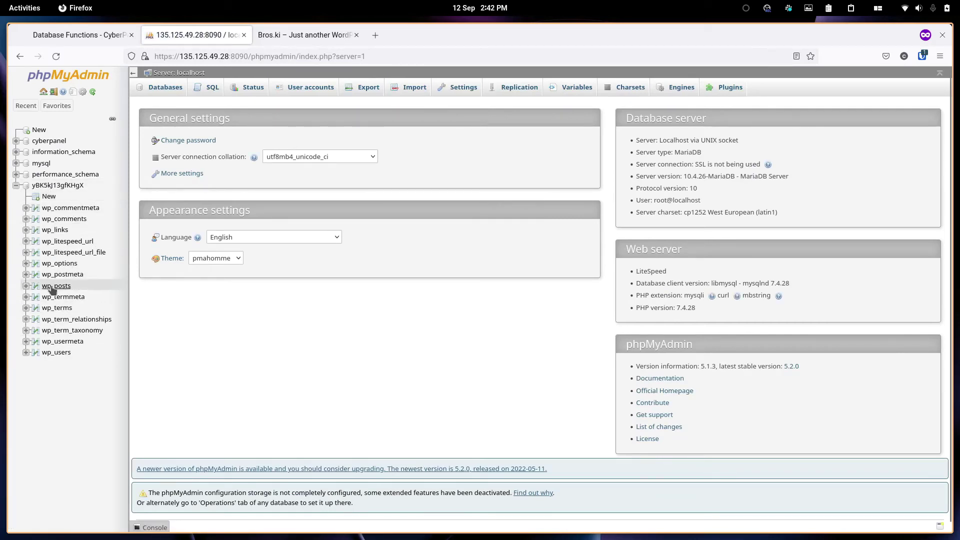
{"action": "left_click", "coordinate": [244, 35]}
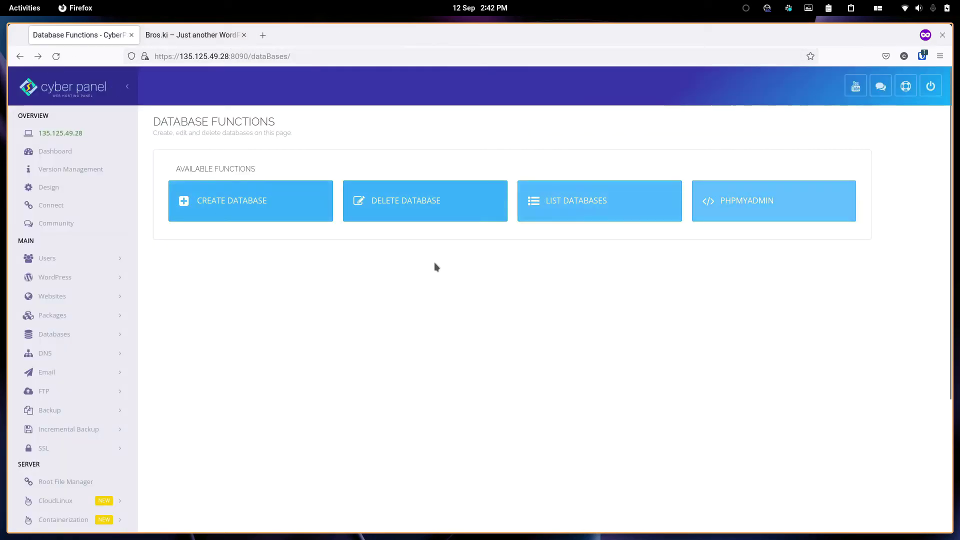
{"action": "key", "text": "alt+Left"}
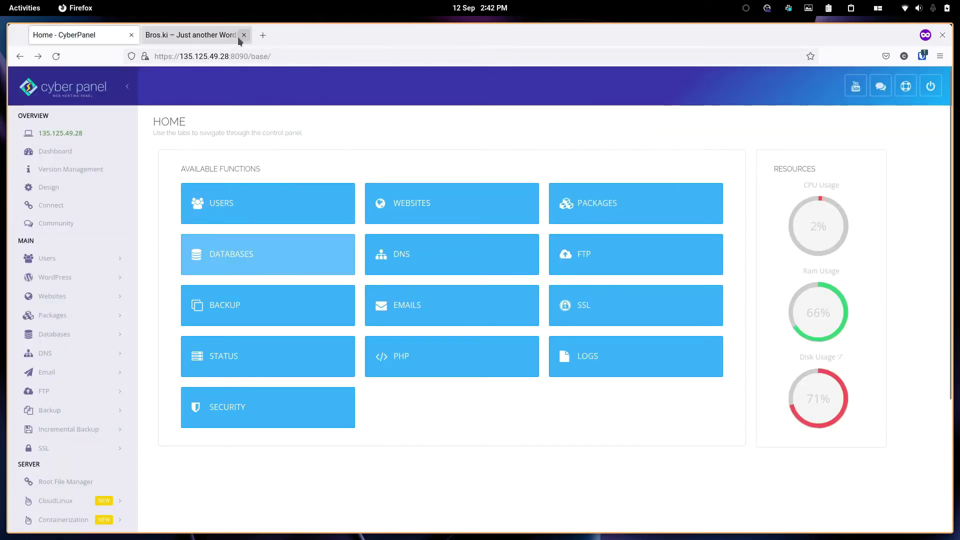
{"action": "left_click", "coordinate": [244, 35]}
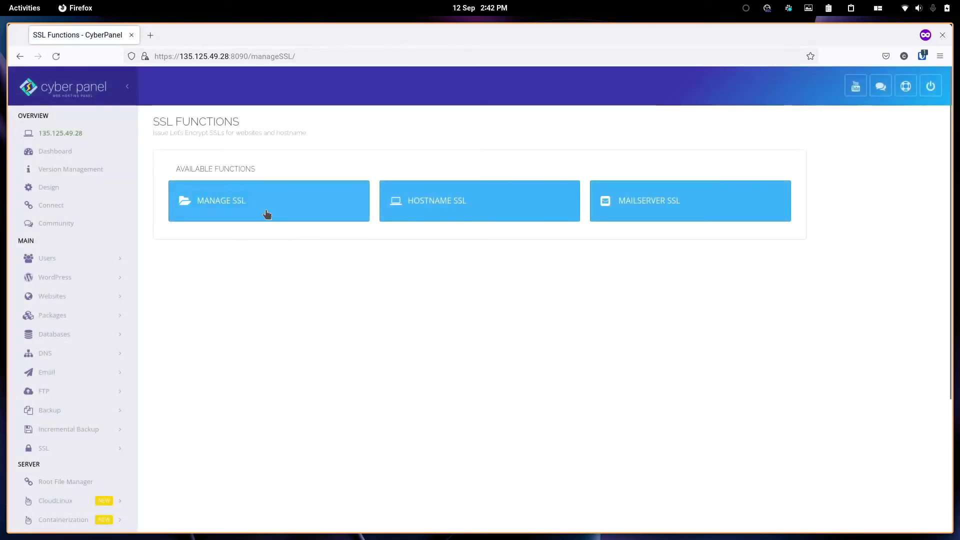
In Manage SSL, select ignatiusinteractive.com, issue its certificate, then go back Home
{"action": "left_click", "coordinate": [262, 206]}
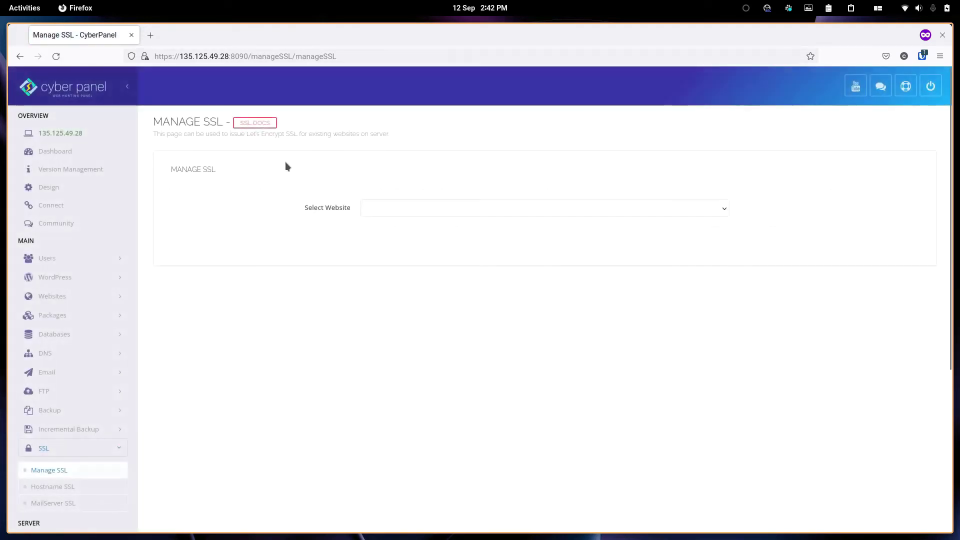
{"action": "left_click", "coordinate": [386, 212]}
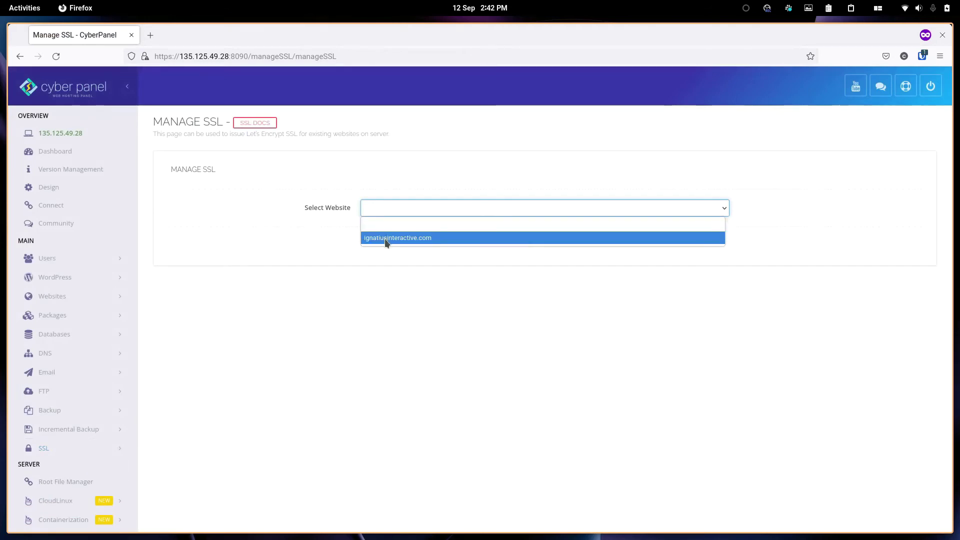
{"action": "left_click", "coordinate": [385, 238]}
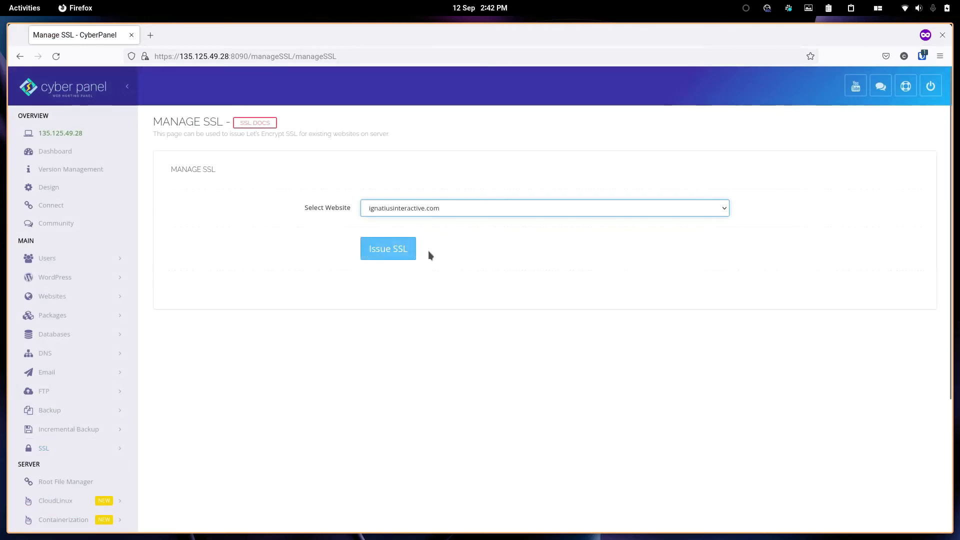
{"action": "left_click", "coordinate": [374, 255]}
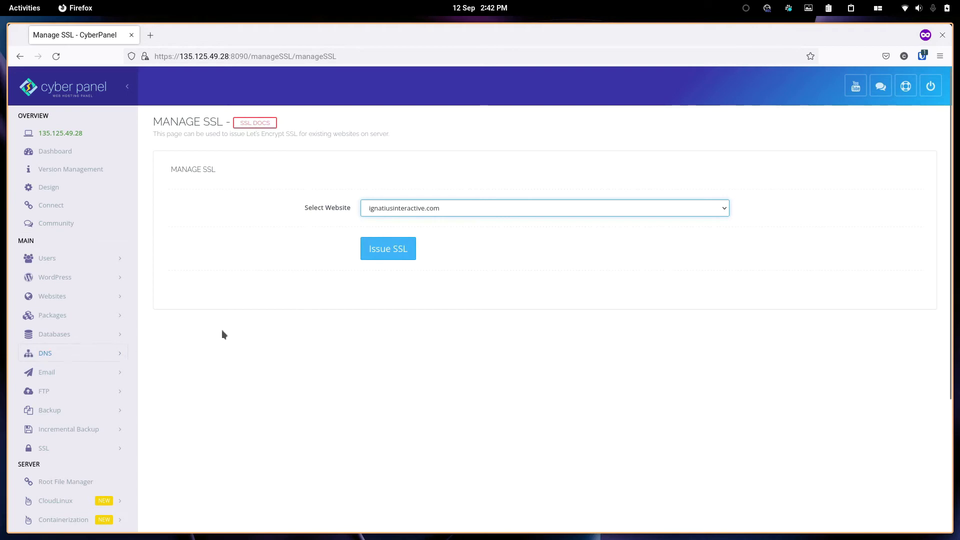
{"action": "key", "text": "alt+Left"}
{"action": "key", "text": "alt+Left"}
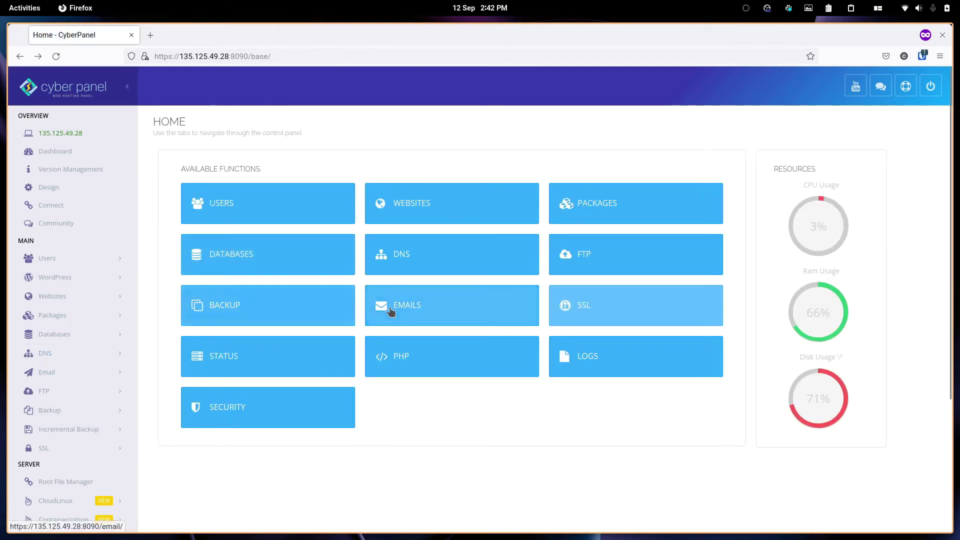
Start a new email account on ignatiusinteractive.com with user name xyz
{"action": "left_click", "coordinate": [427, 304]}
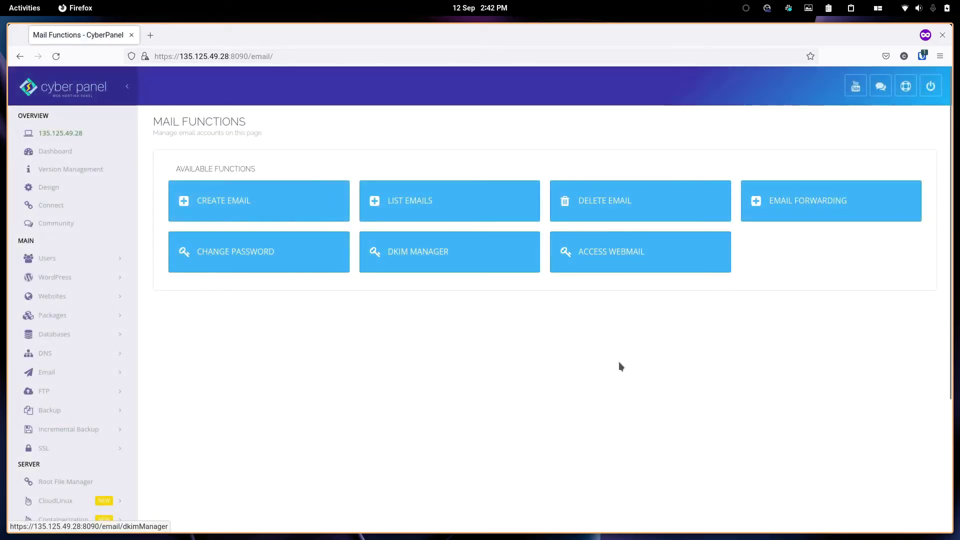
{"action": "left_click", "coordinate": [215, 208]}
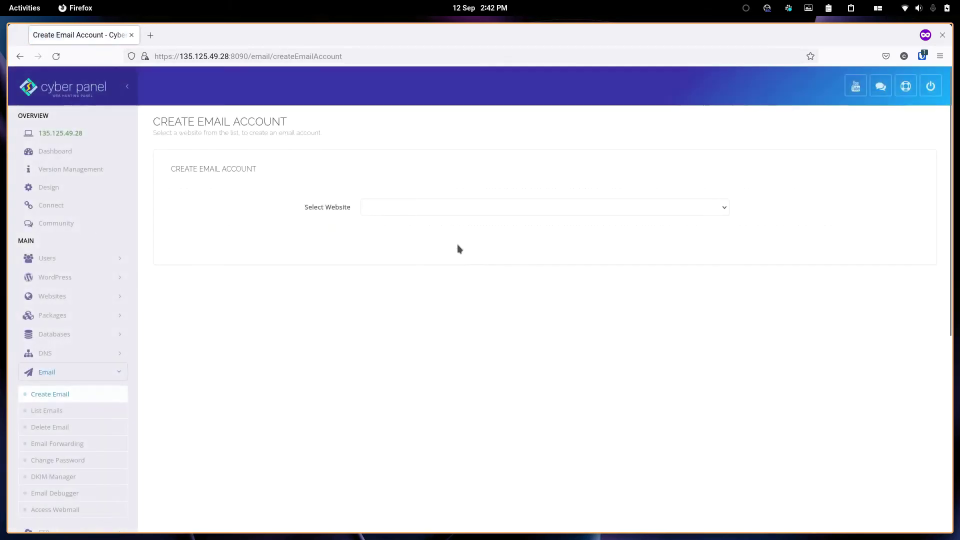
{"action": "left_click", "coordinate": [444, 208]}
{"action": "left_click", "coordinate": [419, 237]}
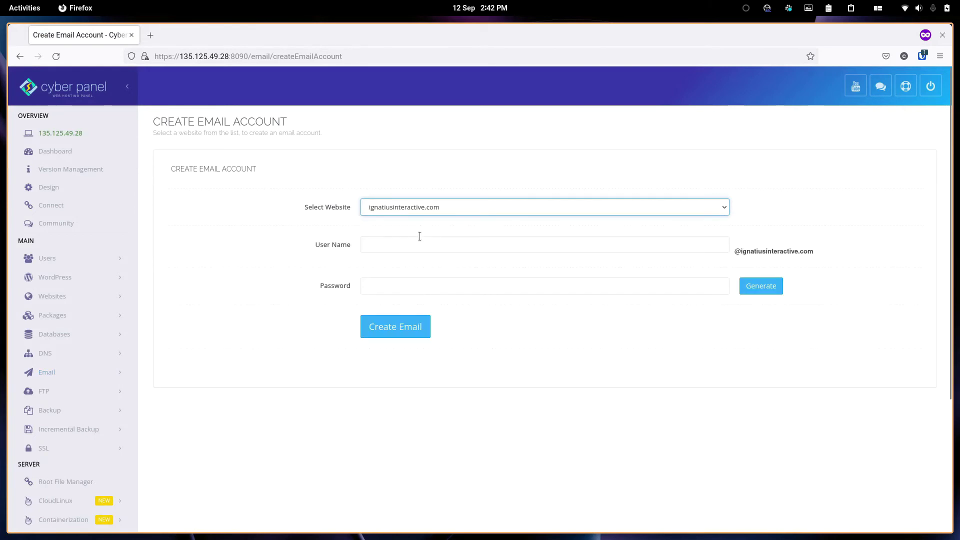
{"action": "left_click", "coordinate": [404, 247]}
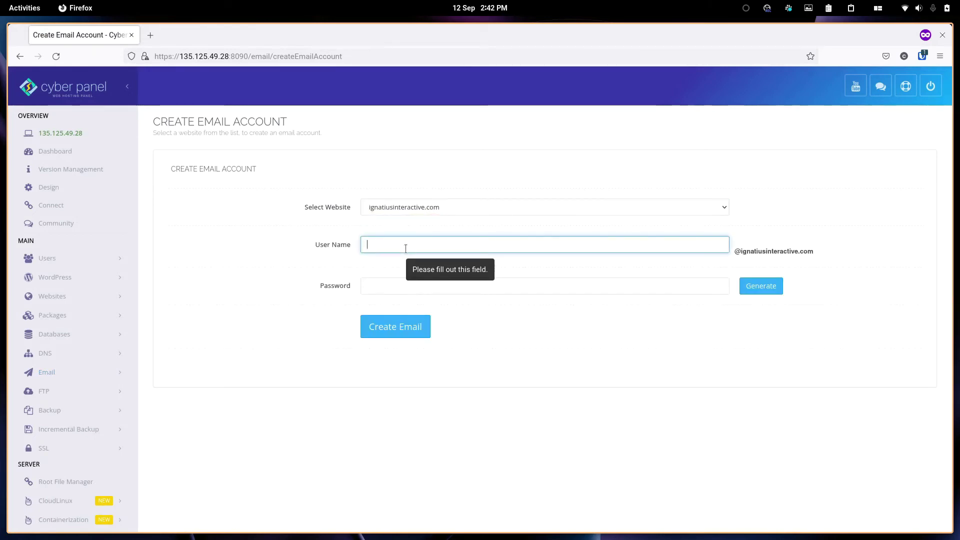
{"action": "type", "text": "xyz"}
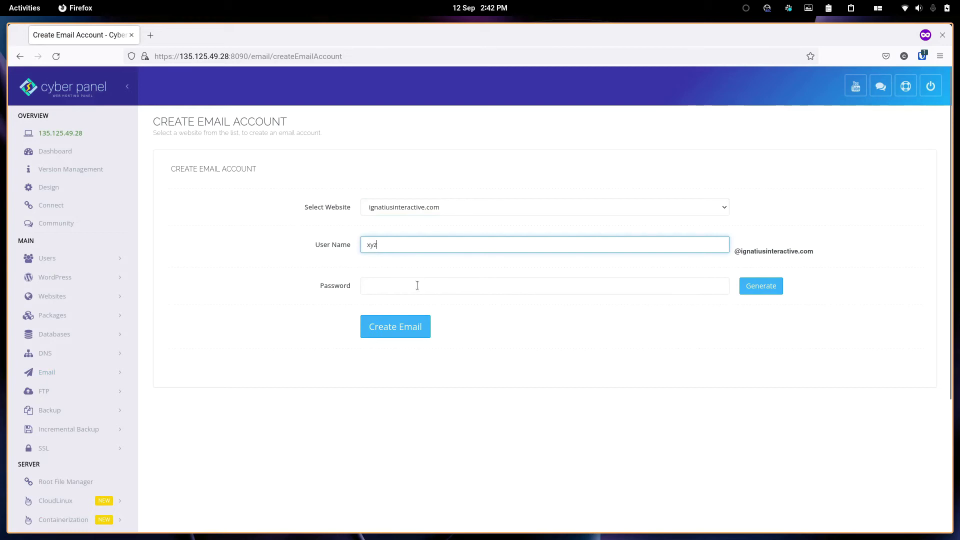
{"action": "left_click", "coordinate": [460, 291]}
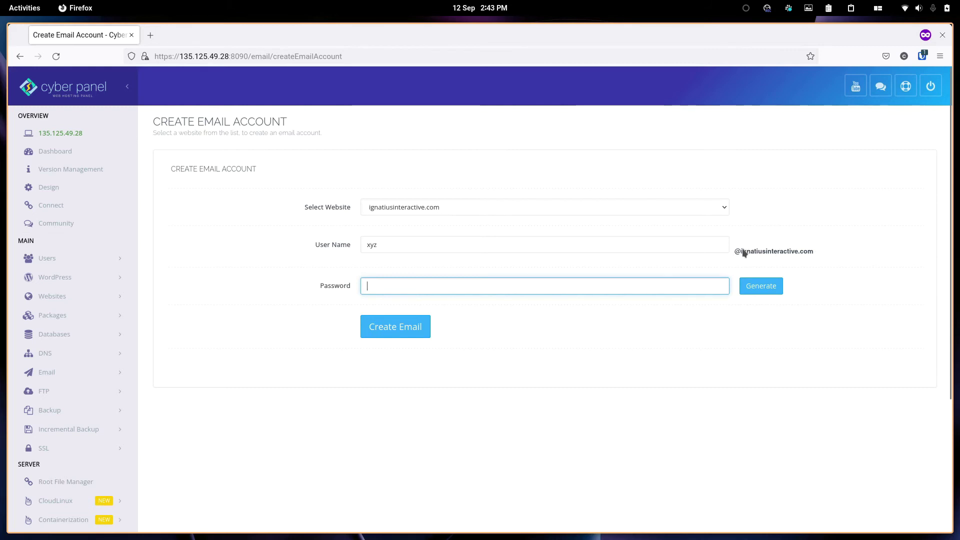
Check the address's domain, then abandon the form and return to Mail Functions
{"action": "left_click_drag", "start_coordinate": [743, 251], "coordinate": [808, 251]}
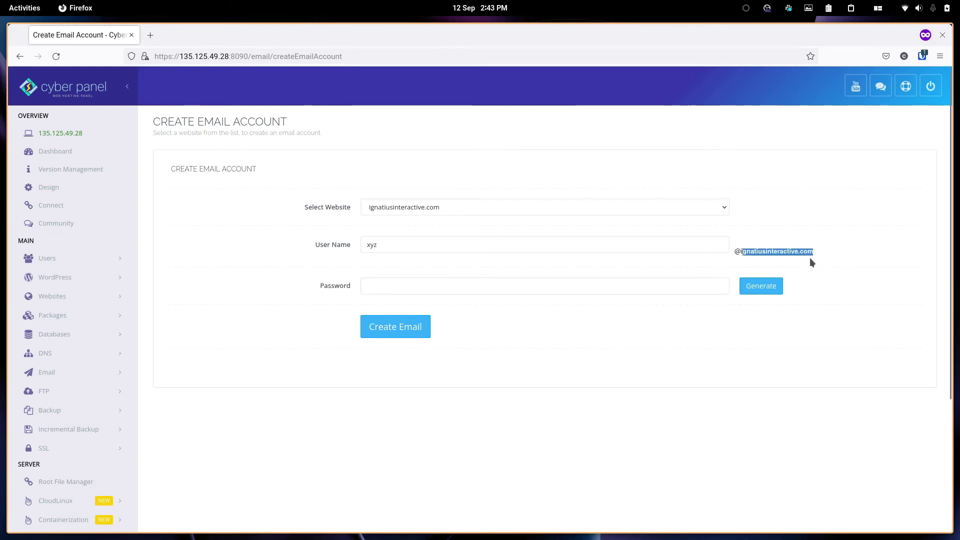
{"action": "left_click", "coordinate": [531, 346]}
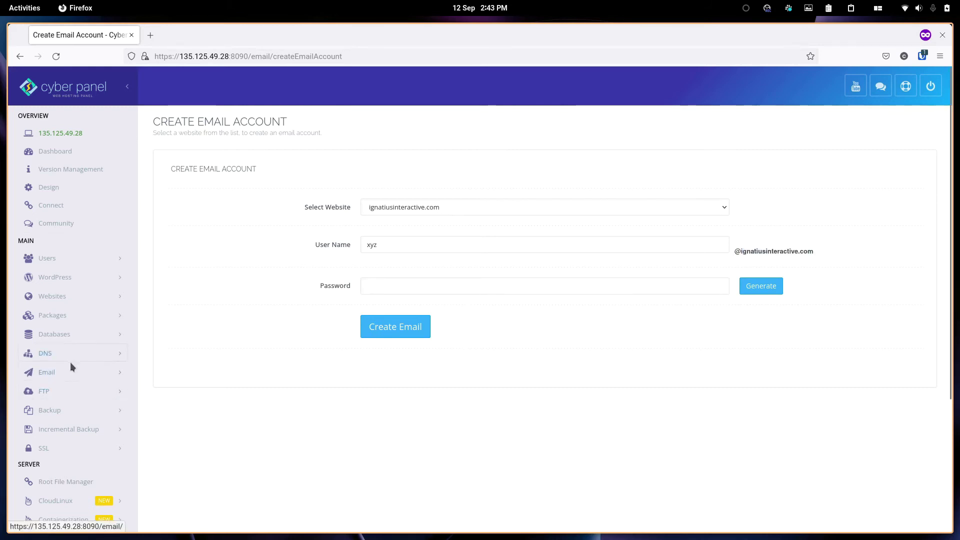
{"action": "key", "text": "alt+Left"}
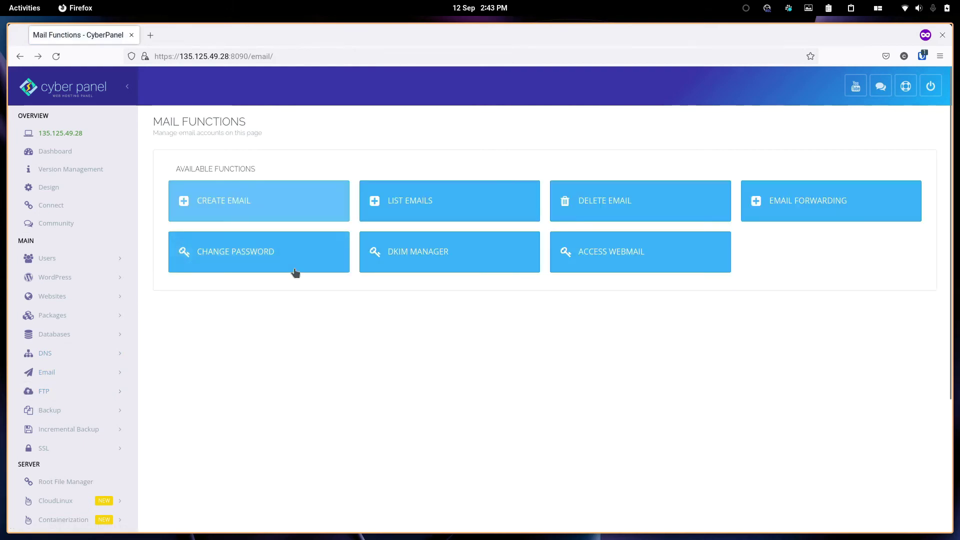
From the home page, load the PHP 8.1 settings in the Edit PHP Configs editor
{"action": "key", "text": "alt+Left"}
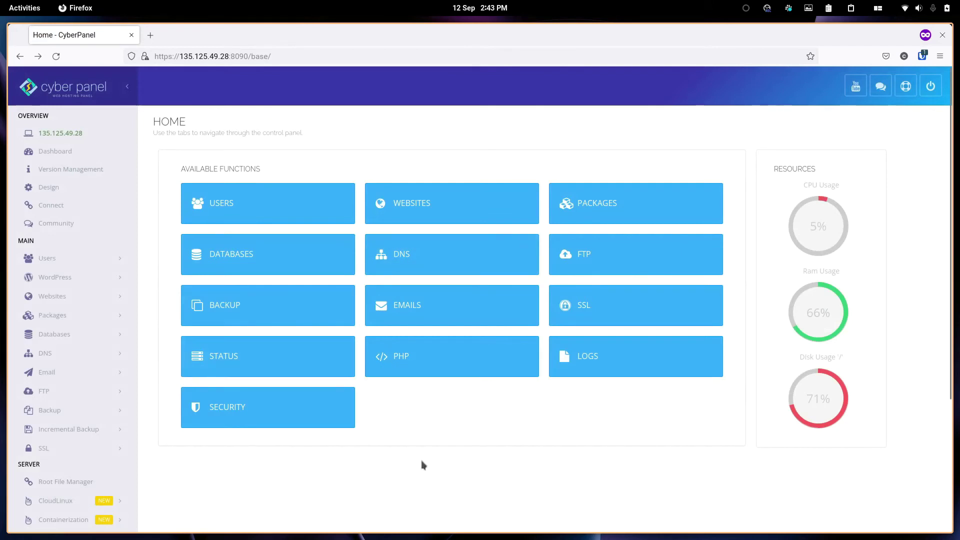
{"action": "left_click", "coordinate": [422, 361]}
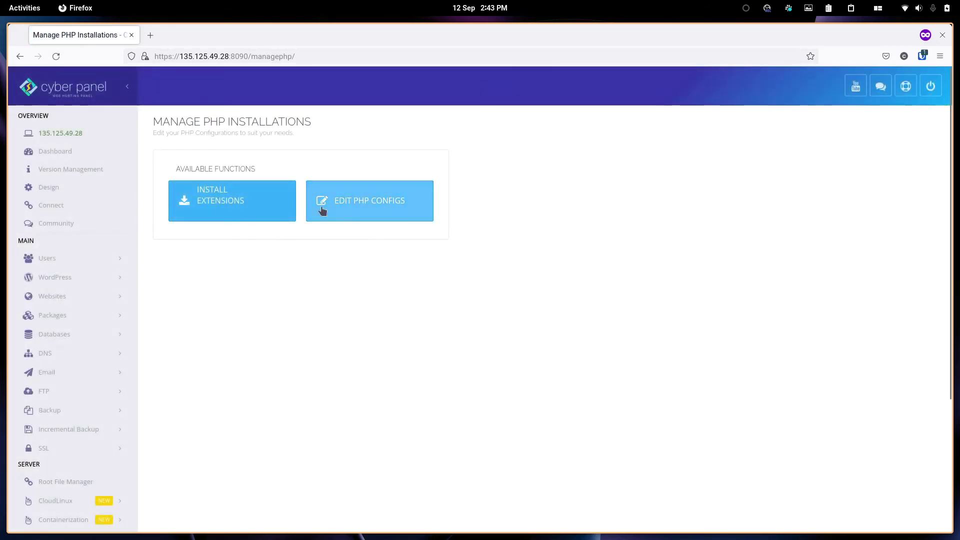
{"action": "left_click", "coordinate": [374, 208]}
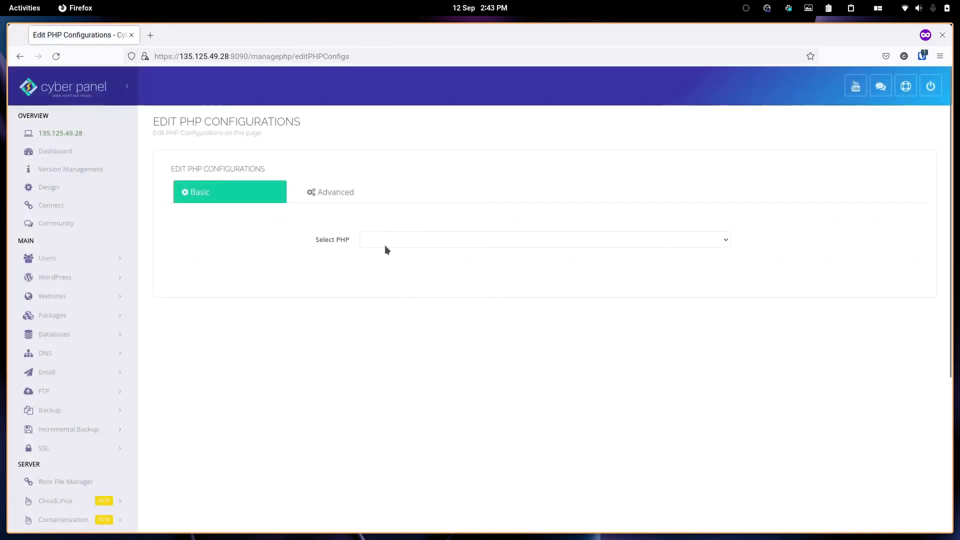
{"action": "left_click", "coordinate": [385, 245]}
{"action": "left_click", "coordinate": [394, 395]}
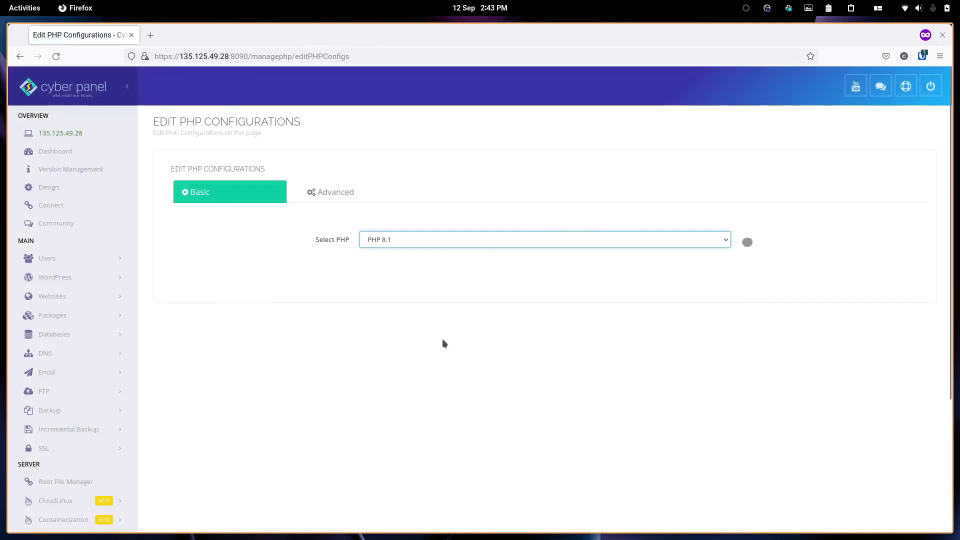
Review PHP 8.1's memory_limit 128M, post_max_size 8M and upload_max_filesize 2M, then go back
{"action": "scroll", "coordinate": [532, 354], "scroll_direction": "down", "scroll_amount": 5}
{"action": "scroll", "coordinate": [531, 354], "scroll_direction": "up", "scroll_amount": 5}
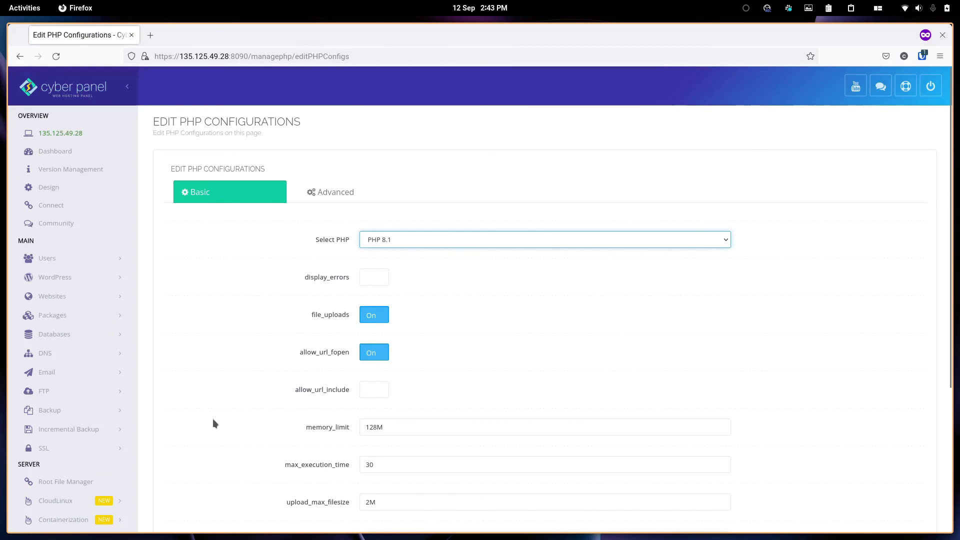
{"action": "scroll", "coordinate": [300, 415], "scroll_direction": "down", "scroll_amount": 3}
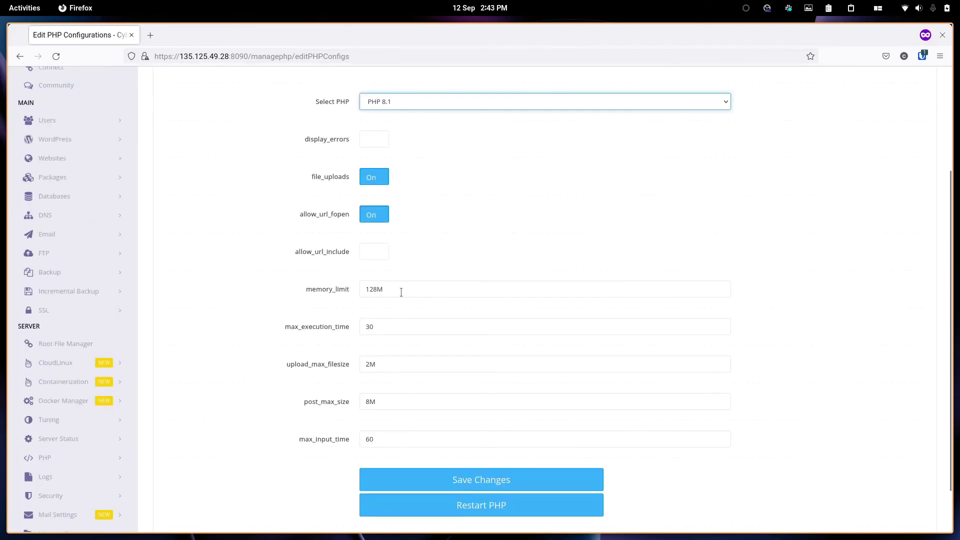
{"action": "left_click_drag", "start_coordinate": [401, 292], "coordinate": [340, 290]}
{"action": "left_click_drag", "start_coordinate": [400, 406], "coordinate": [343, 395]}
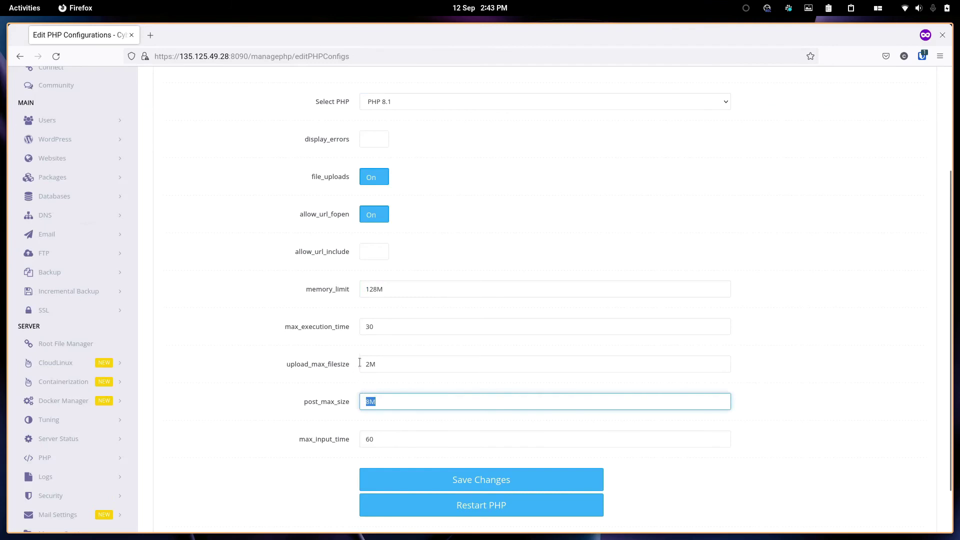
{"action": "left_click_drag", "start_coordinate": [383, 364], "coordinate": [368, 361]}
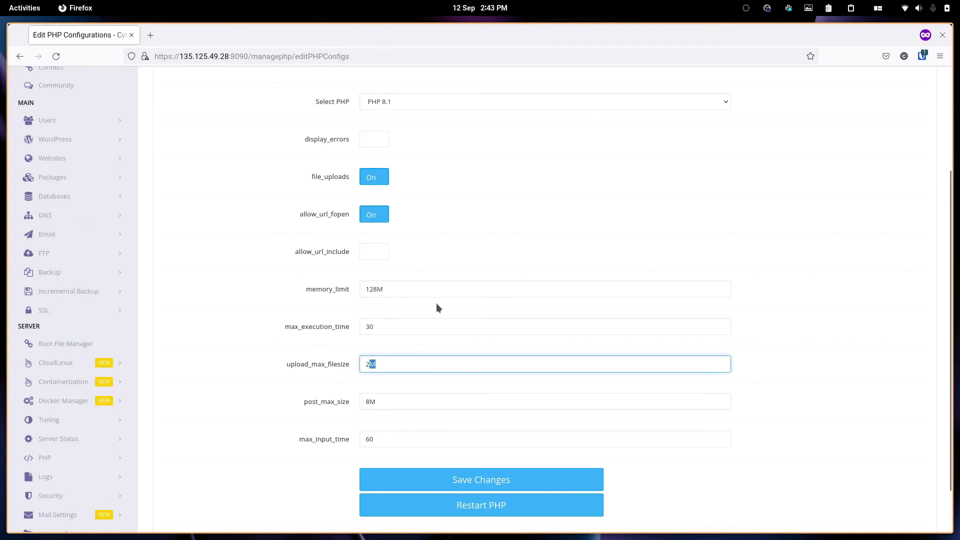
{"action": "key", "text": "alt+Left"}
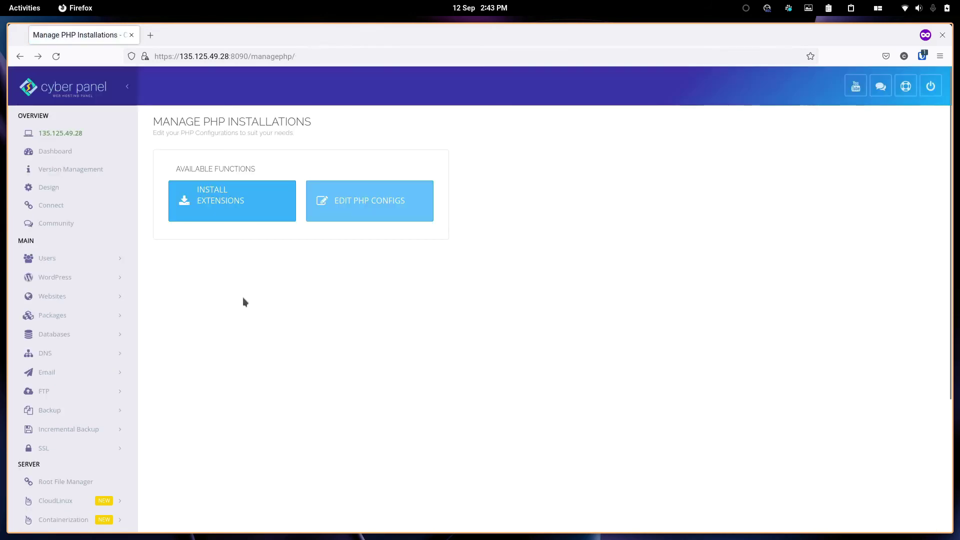
List PHP 8.1 extensions in Install Extensions and browse entries like lsphp81-bcmath and lsphp81-gd, all Installed
{"action": "left_click", "coordinate": [238, 205]}
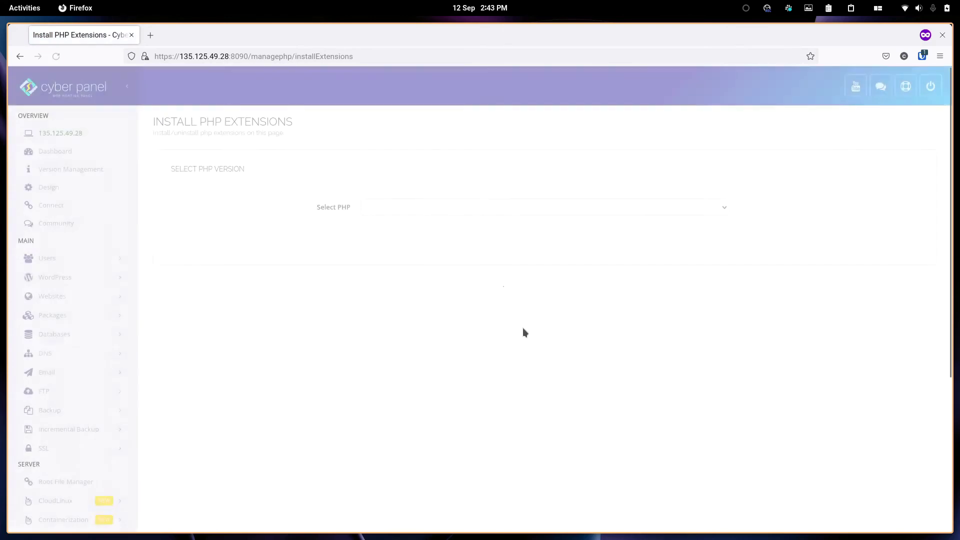
{"action": "left_click", "coordinate": [397, 213]}
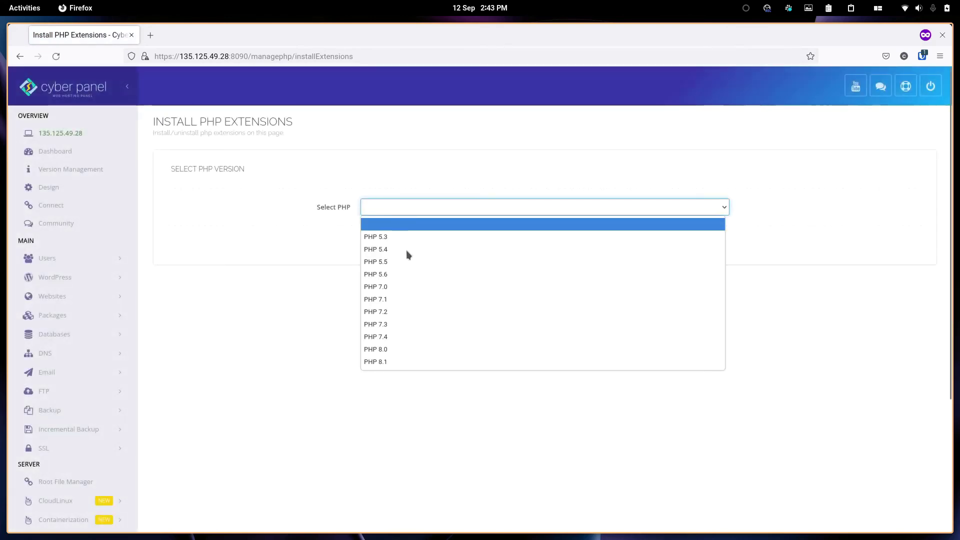
{"action": "left_click", "coordinate": [388, 362]}
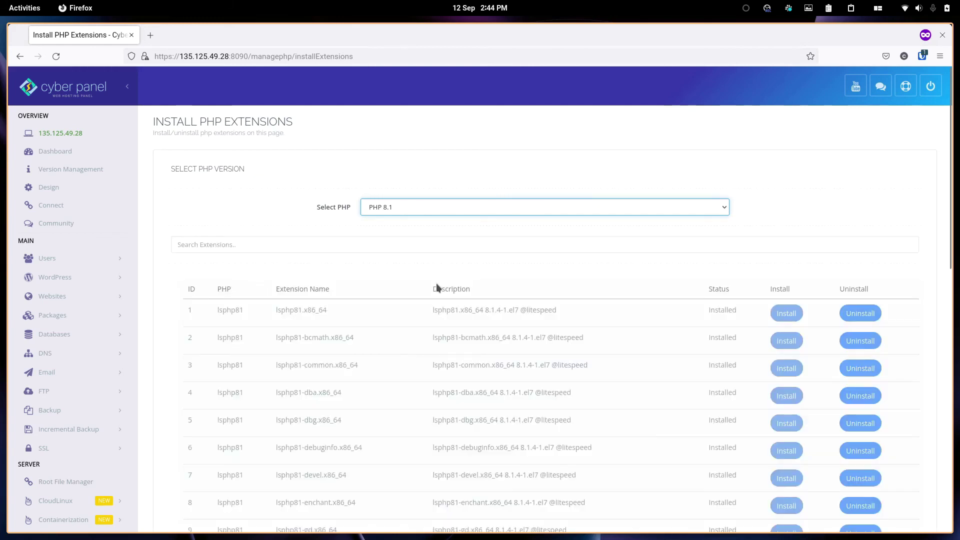
{"action": "scroll", "coordinate": [436, 284], "scroll_direction": "down", "scroll_amount": 3}
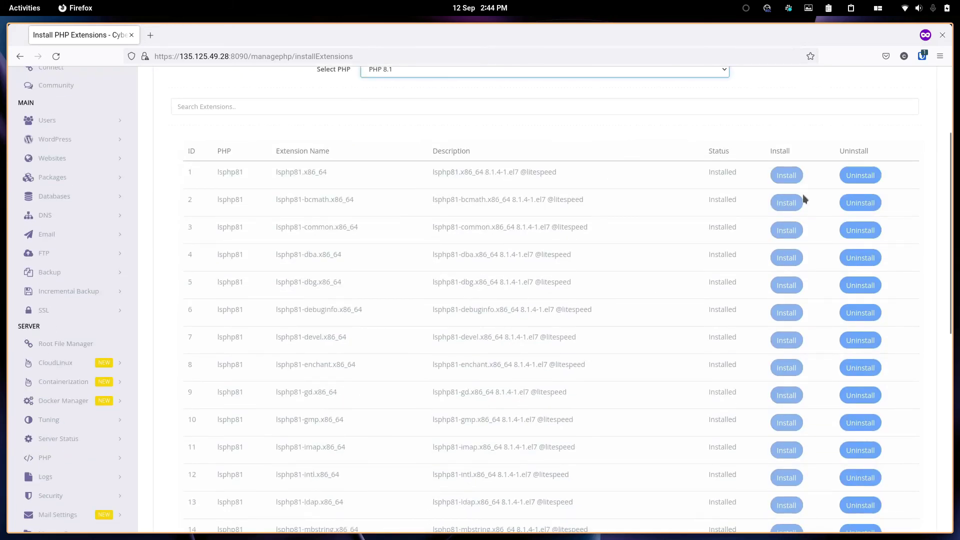
{"action": "scroll", "coordinate": [781, 193], "scroll_direction": "down", "scroll_amount": 9}
{"action": "scroll", "coordinate": [333, 340], "scroll_direction": "up", "scroll_amount": 9}
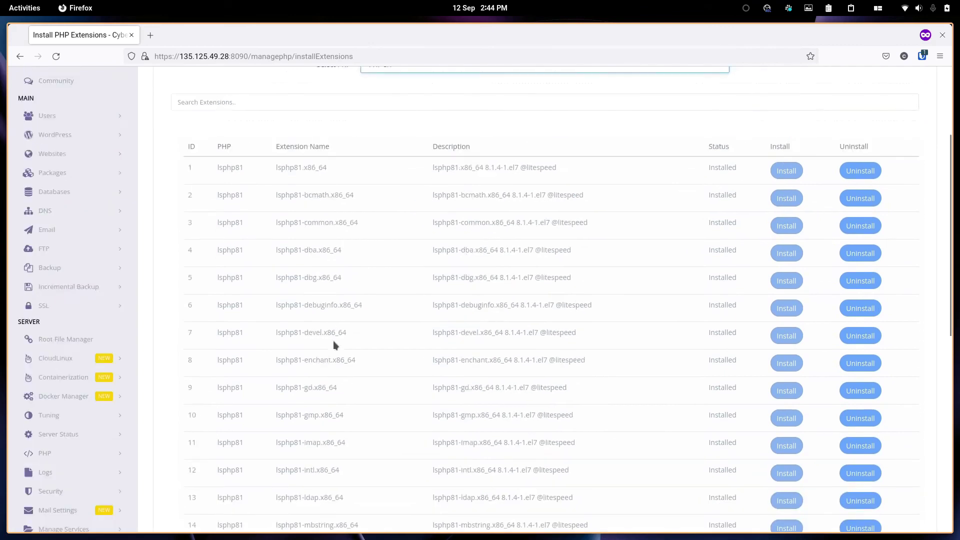
{"action": "scroll", "coordinate": [333, 340], "scroll_direction": "up", "scroll_amount": 3}
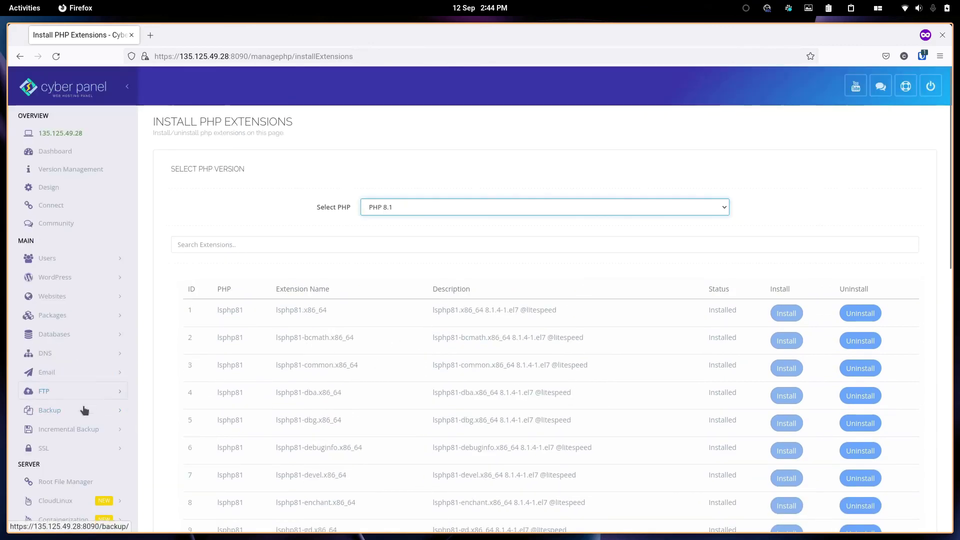
{"action": "scroll", "coordinate": [84, 410], "scroll_direction": "down", "scroll_amount": 4}
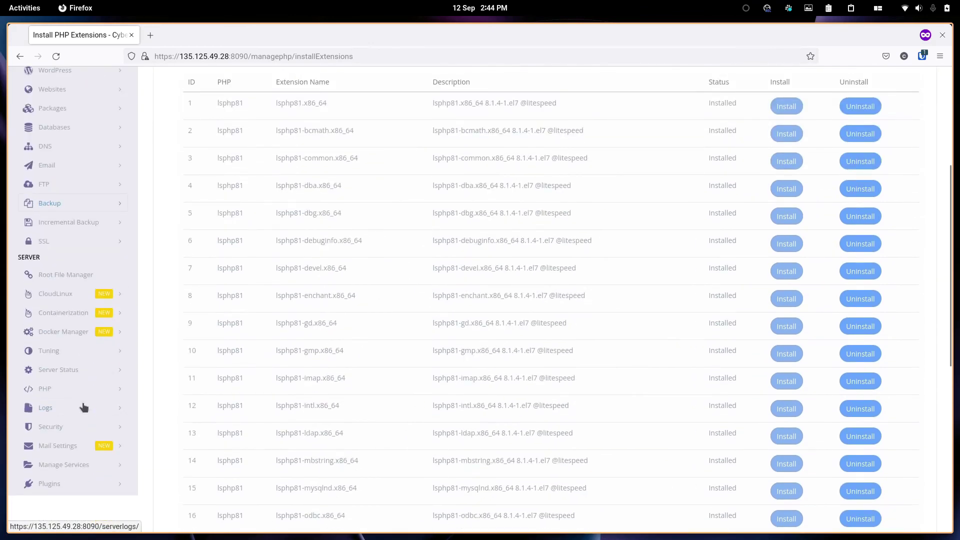
{"action": "left_click", "coordinate": [62, 333]}
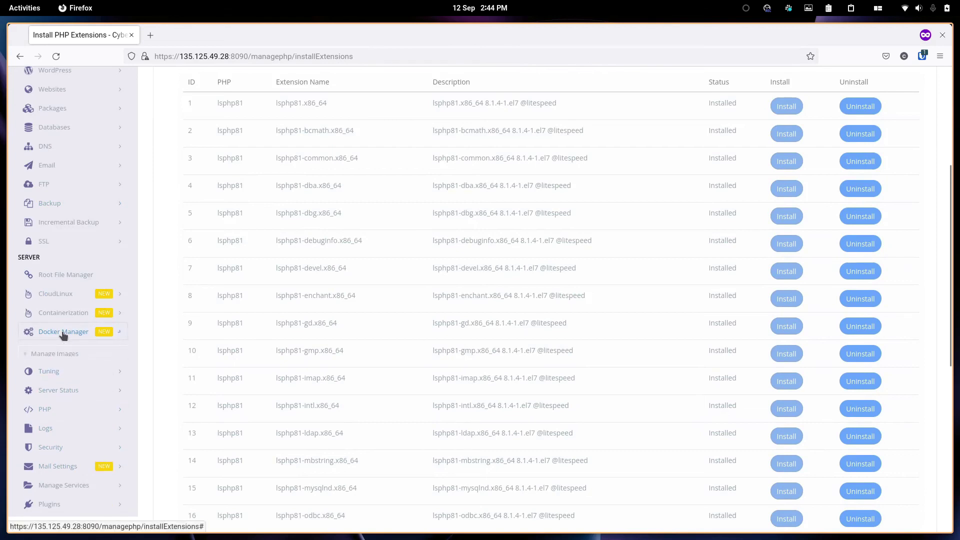
{"action": "left_click", "coordinate": [79, 354]}
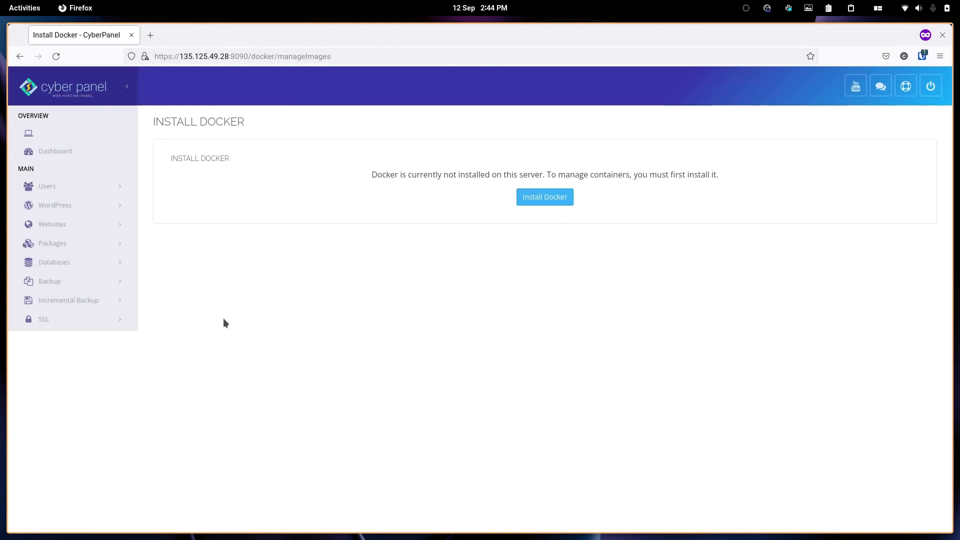
{"action": "key", "text": "alt+Left"}
{"action": "scroll", "coordinate": [231, 379], "scroll_direction": "up", "scroll_amount": 5}
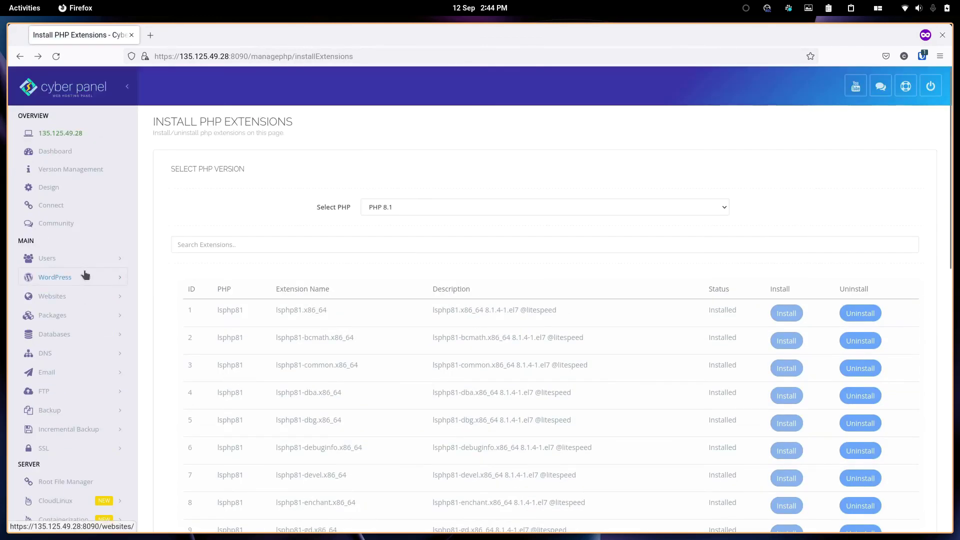